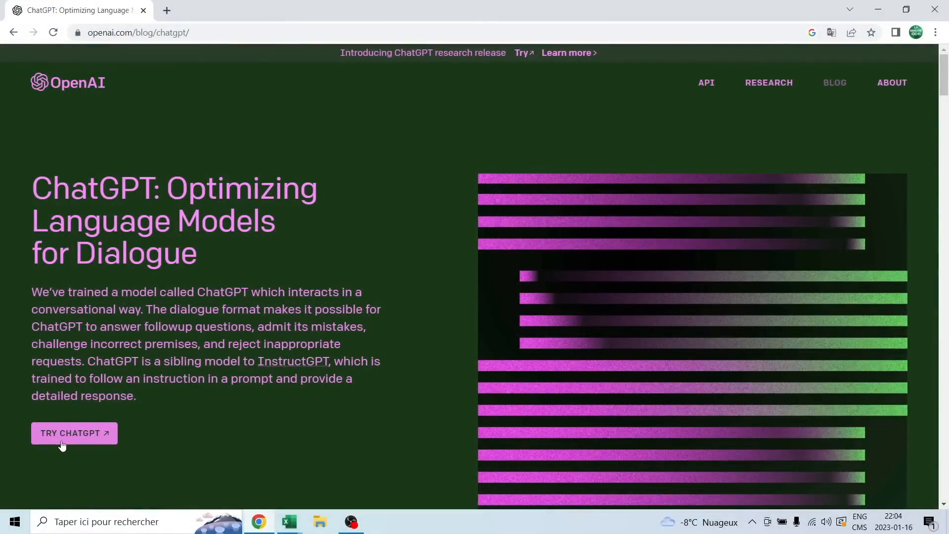
Step: Start a ChatGPT conversation with the greeting "Bonjour" and begin a follow-up message reading "J'ai besoin d'un"
left_click(66, 442)
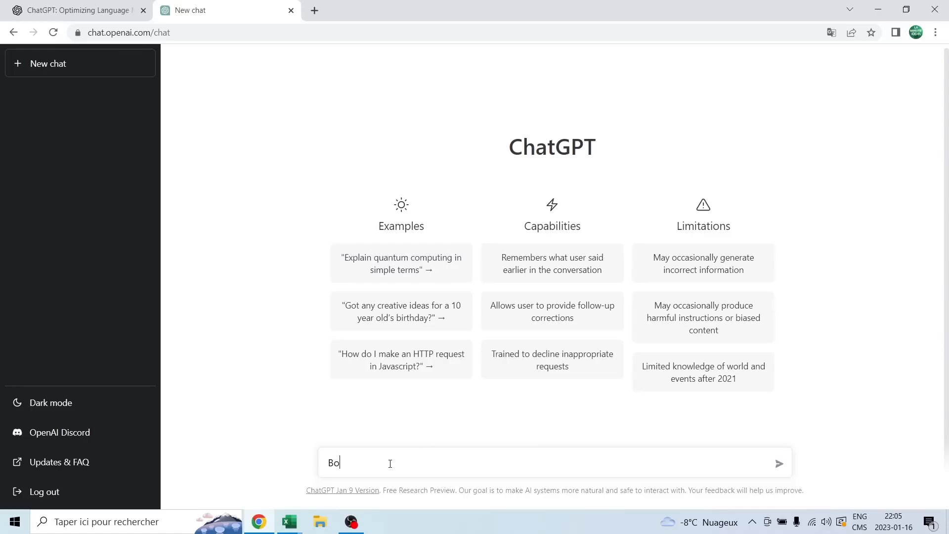
key("Return")
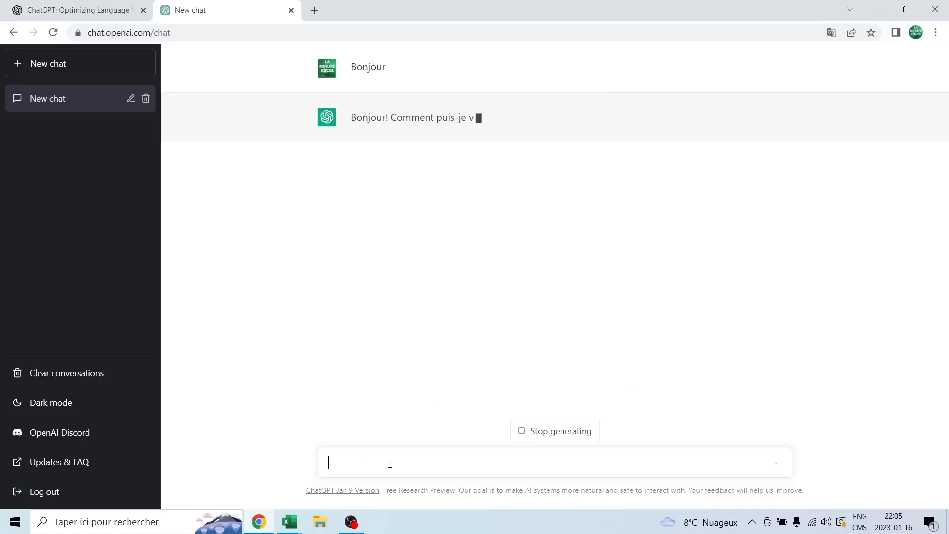
type("J'ai besoin d'un")
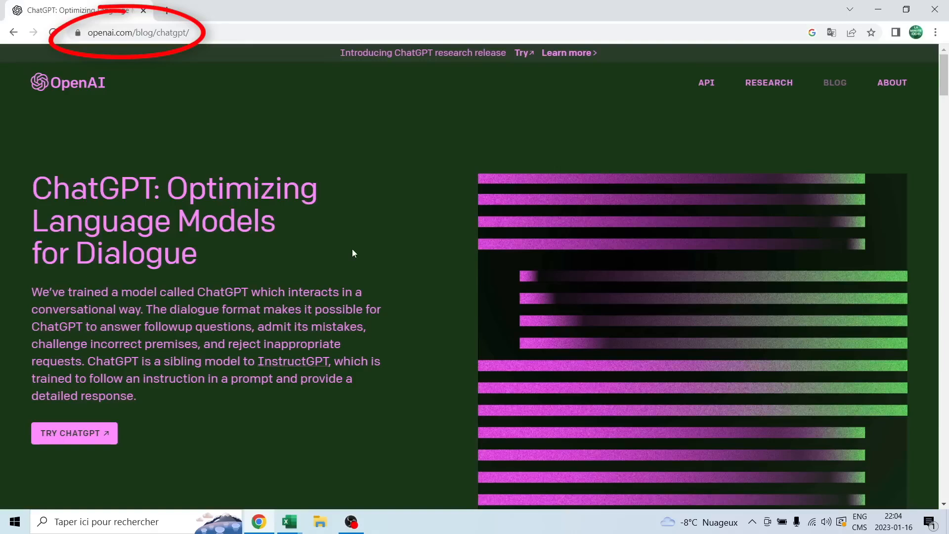
Step: Log in to ChatGPT with the existing Google account and send "Bonjour" as the first message
left_click(58, 433)
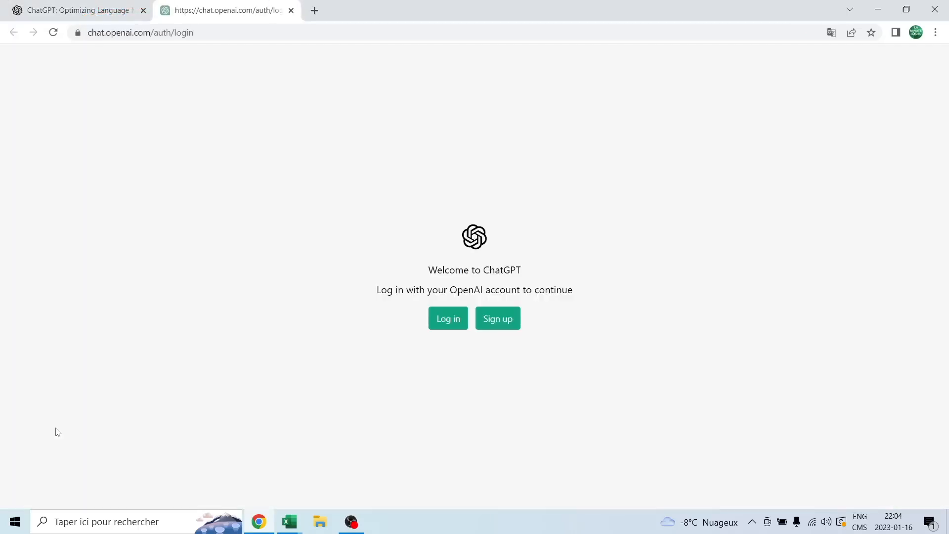
left_click(450, 327)
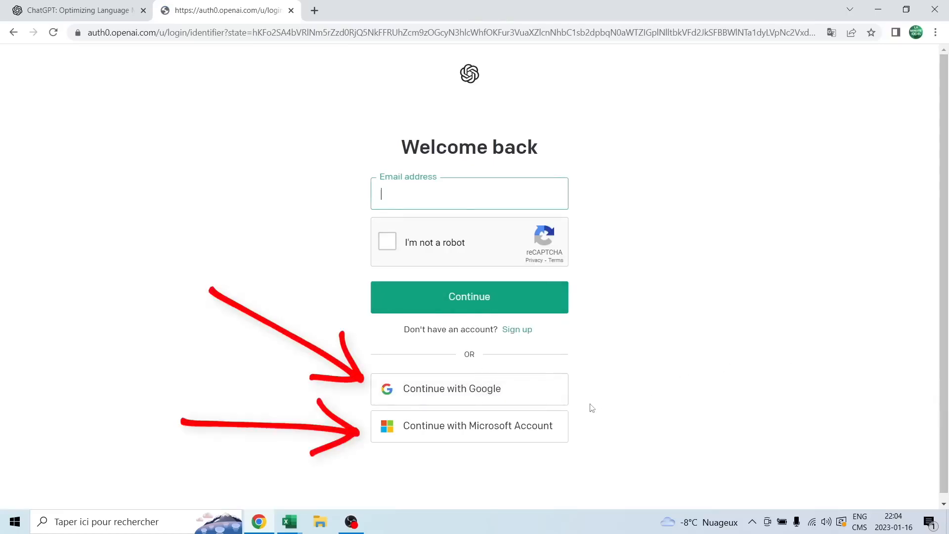
left_click(477, 389)
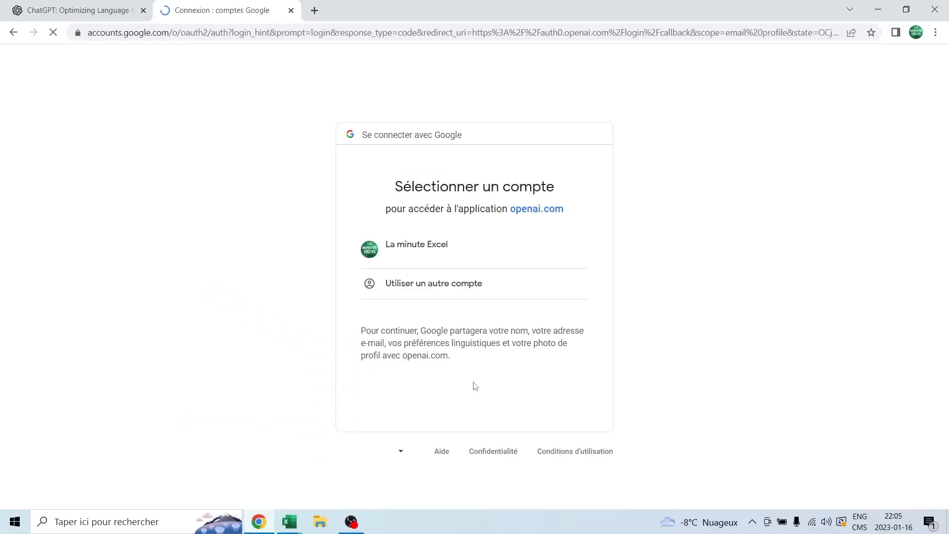
left_click(432, 252)
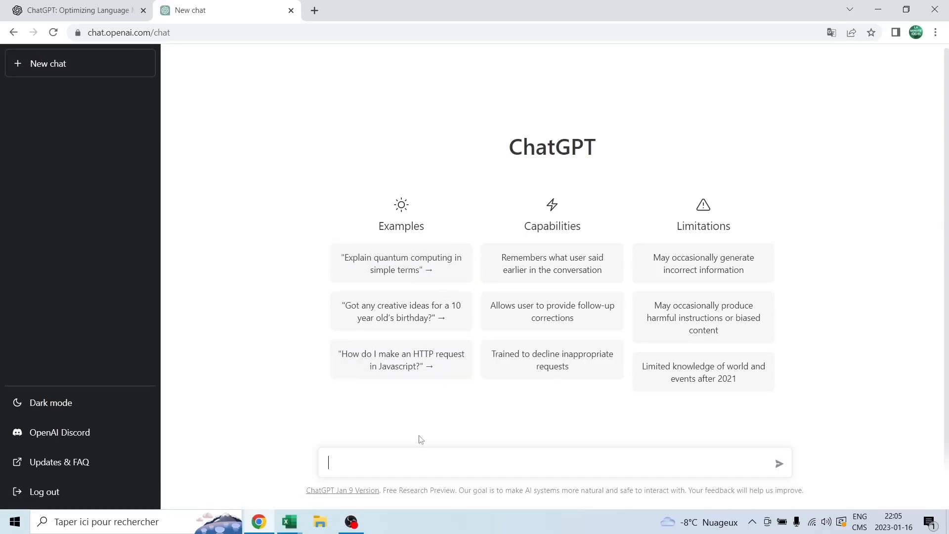
left_click(397, 461)
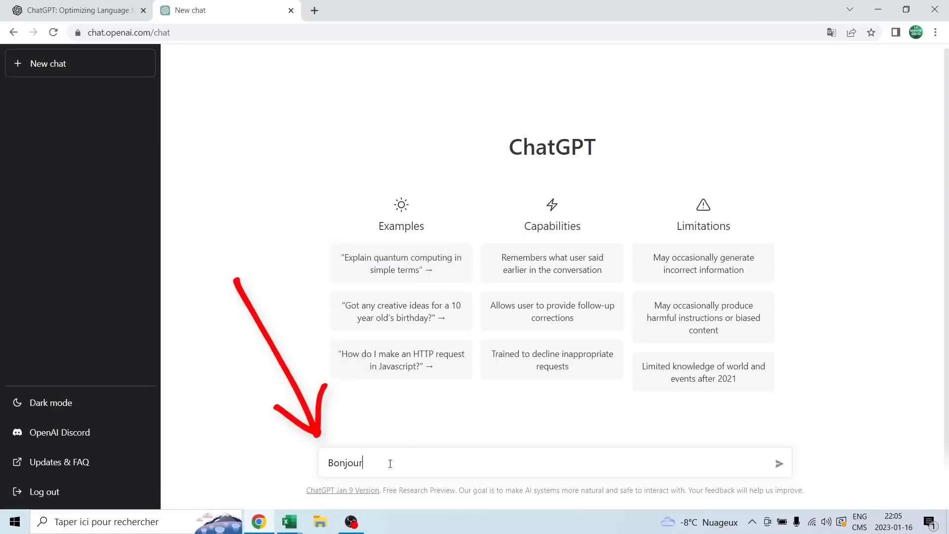
key("Return")
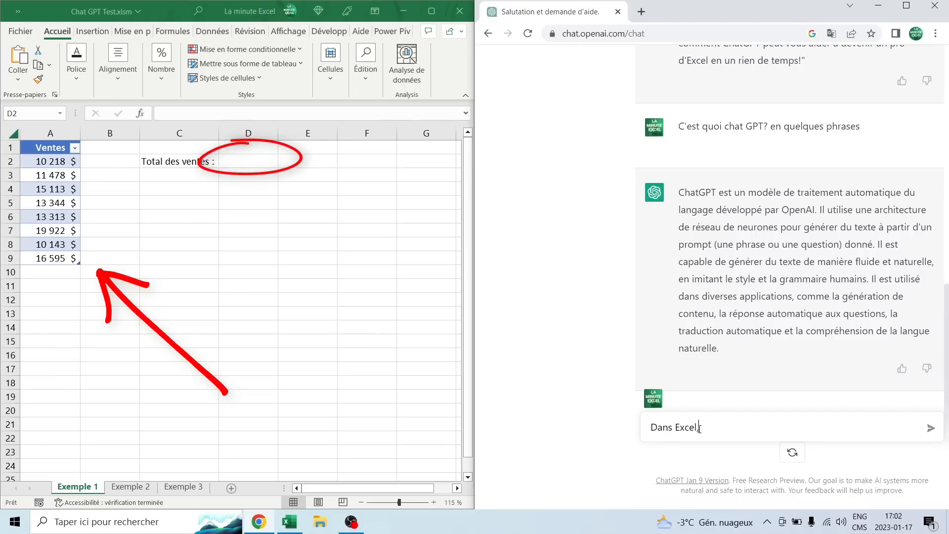
Step: Ask ChatGPT in French which formula sums the sales in A2 to A9 into D2, specifying that Excel is in French
key("BackSpace")
key("BackSpace")
key("BackSpace")
key("BackSpace")
type("quelle formule dois je utiliser si je veu")
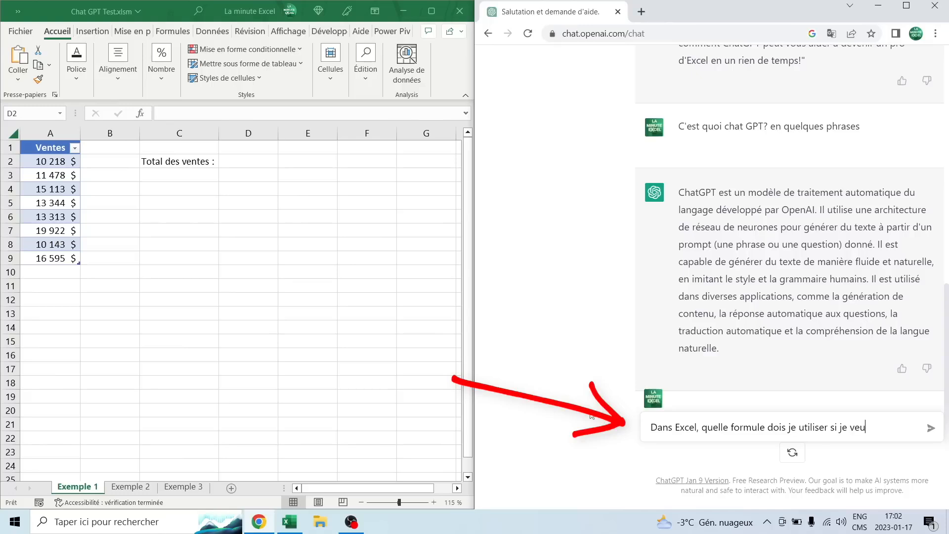
type("x faire la somme des ventes? mes données sont dans les cellules A2 à A9 et je veux que cette somme appar")
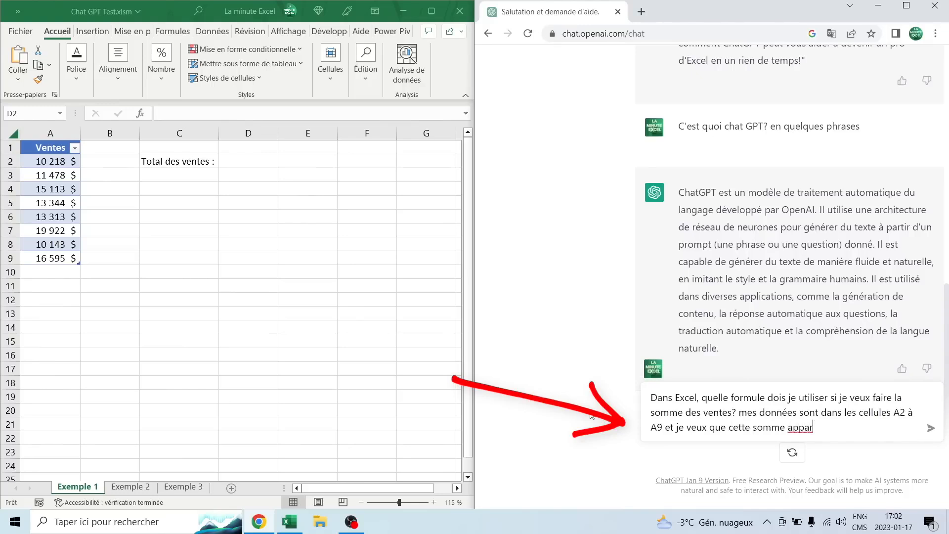
type("ormule D2. M")
type("on excel est en francais")
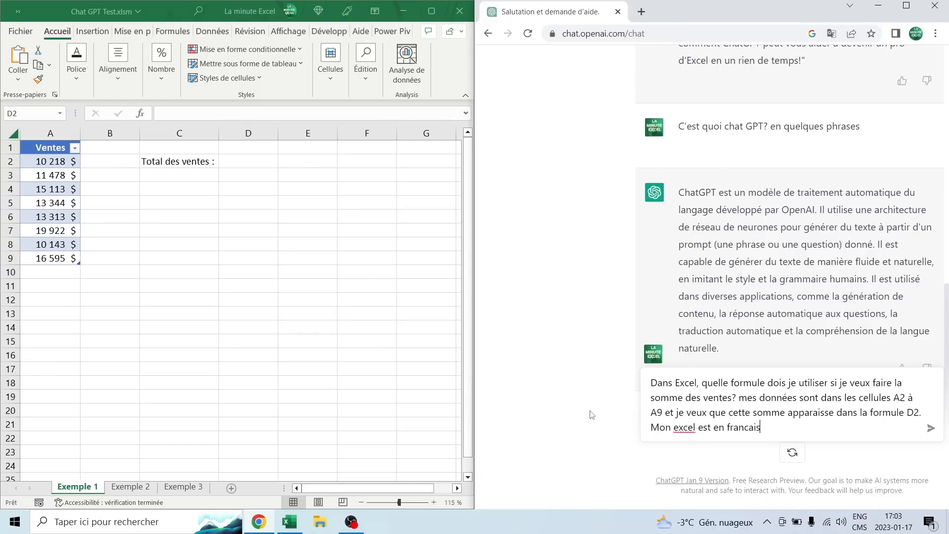
key("Return")
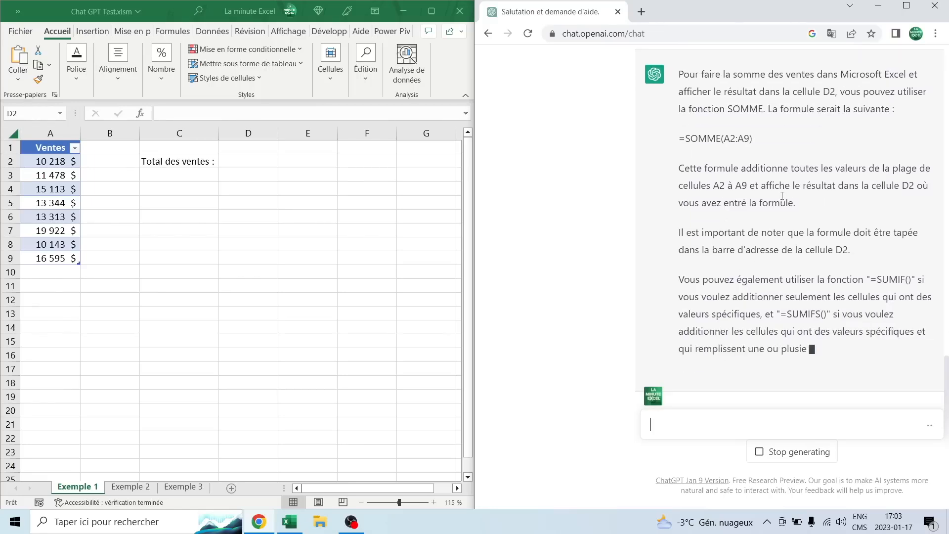
Step: Copy ChatGPT's formula =SOMME(A2:A9) into cell D2 and select the sales in A2:A9 to check the sum
left_click_drag(774, 123, 681, 119)
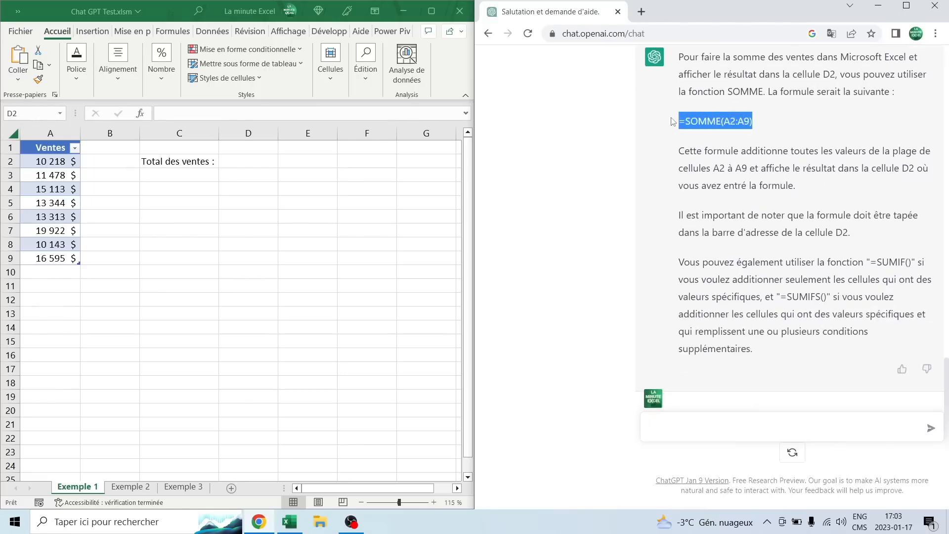
key("ctrl+c")
left_click(245, 157)
double_click(236, 159)
key("ctrl+v")
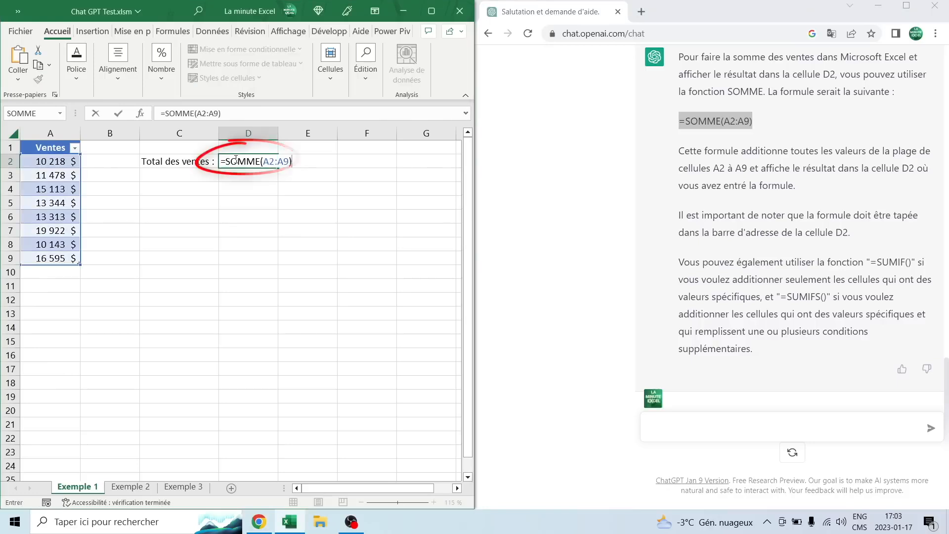
key("Return")
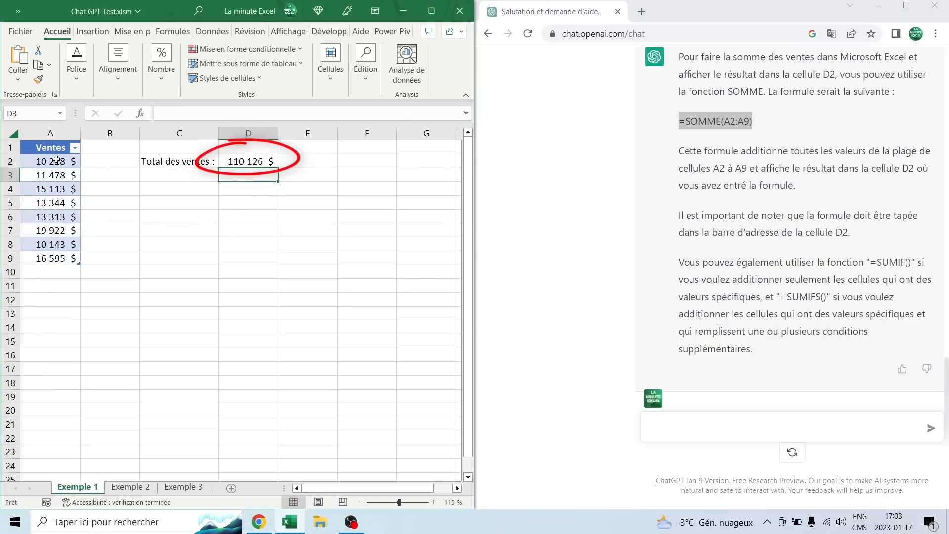
left_click_drag(57, 160, 55, 258)
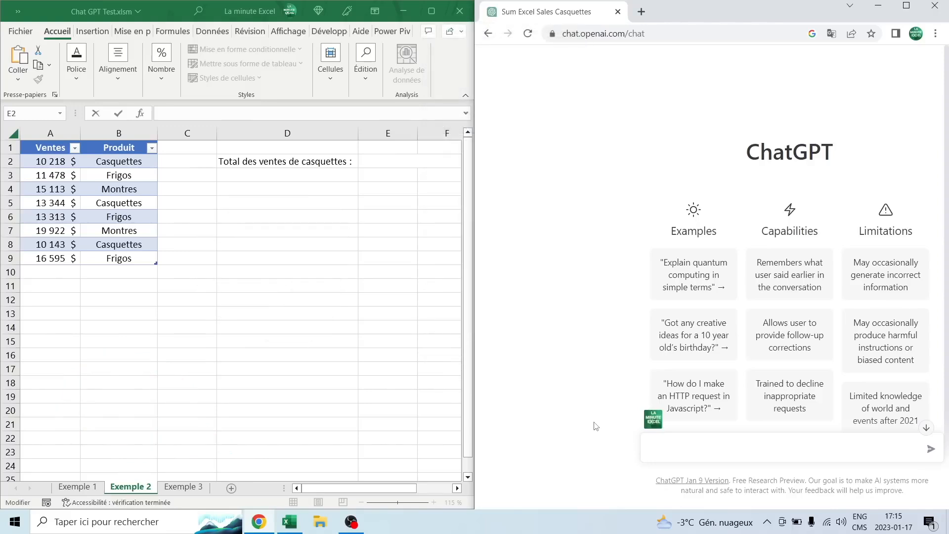
Step: Ask ChatGPT in French to sum the "casquettes" sales into E2, with amounts in A2 to A9, product types in B2 to B9 and French Excel
type("Je veux faire la somme des ventes des produits \"casquette")
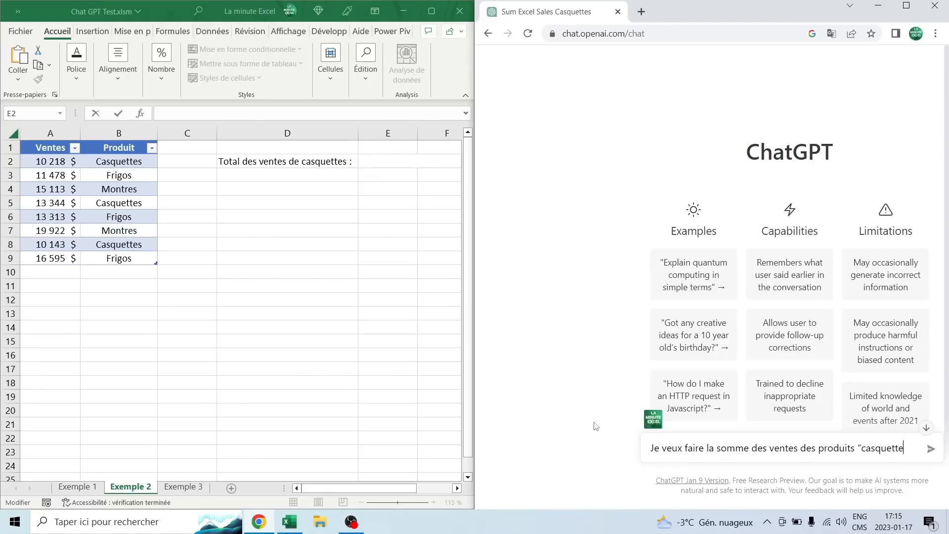
type("s\". Le montant des ventes se tr")
type("ouve dans les cellules A2 à A")
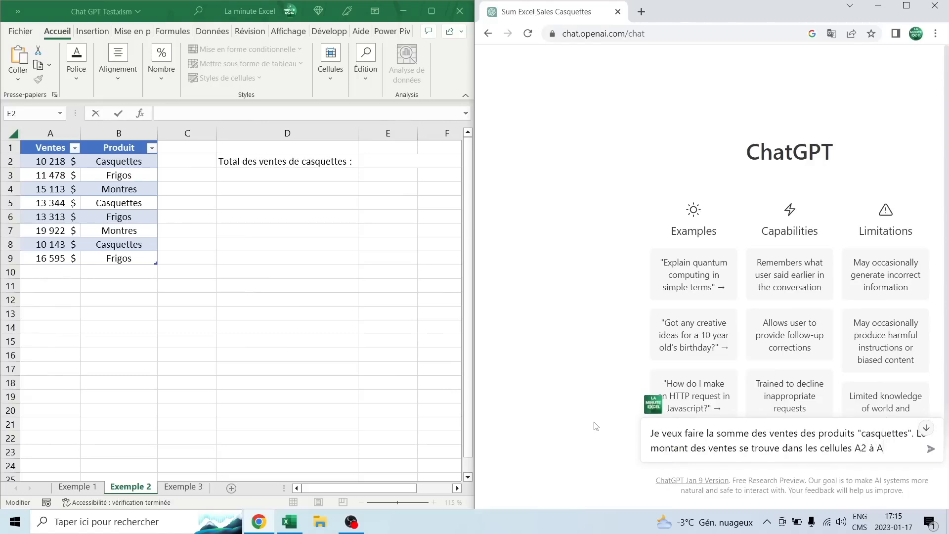
type("9 et le type de produit se trouve dans les cellules ")
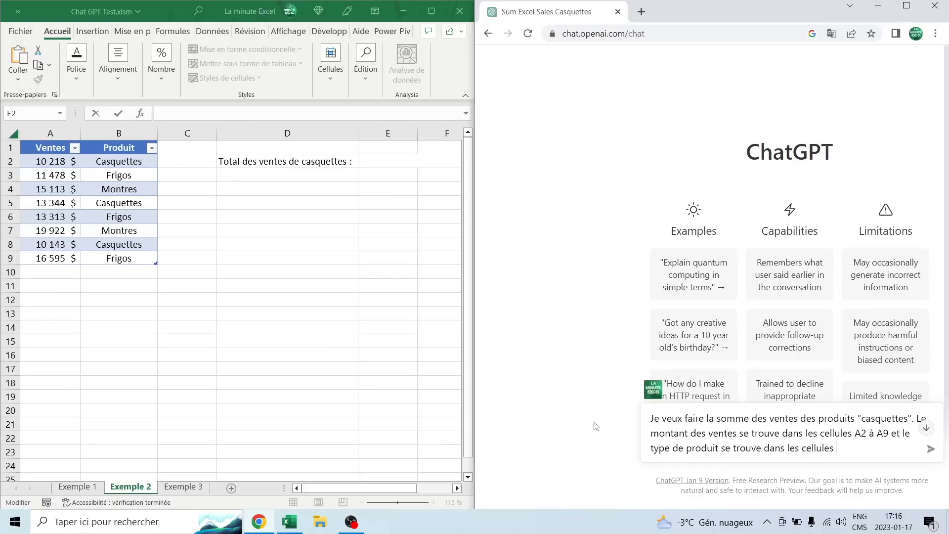
type("B2à B9. Je veux cette s")
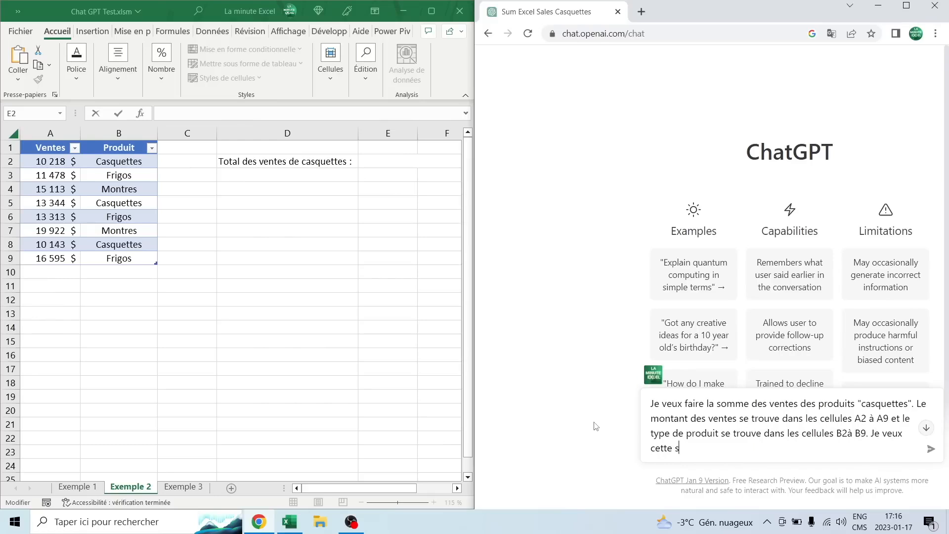
type("omme dans la cellule E2. Mon excel est")
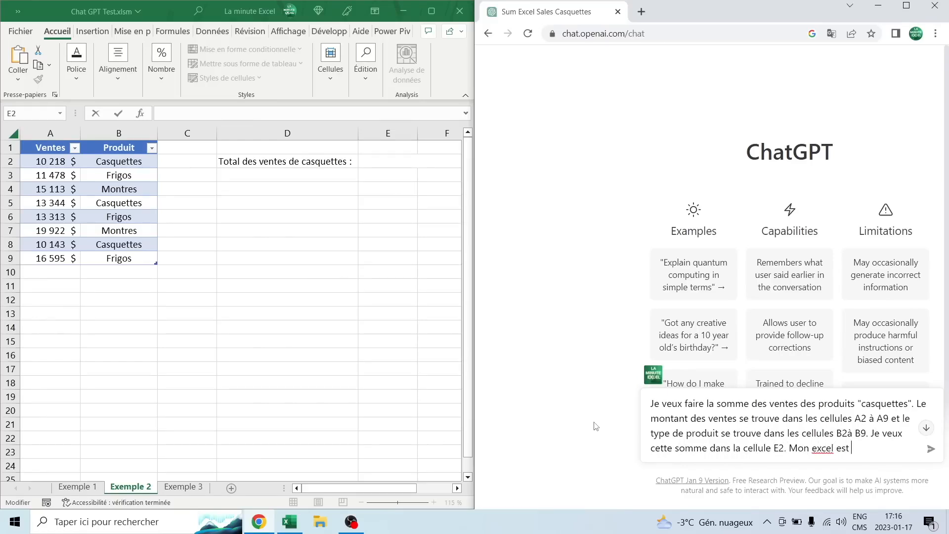
type(" en francais")
key("Return")
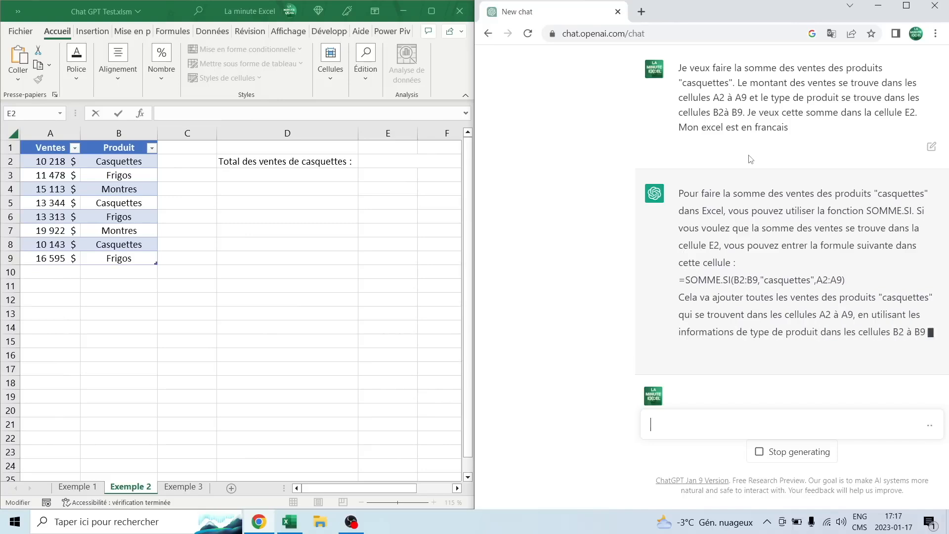
Step: Try to enter ChatGPT's formula =SOMME.SI(B2:B9,"casquettes",A2:A9) in cell E2
left_click_drag(848, 280, 680, 285)
key("ctrl+c")
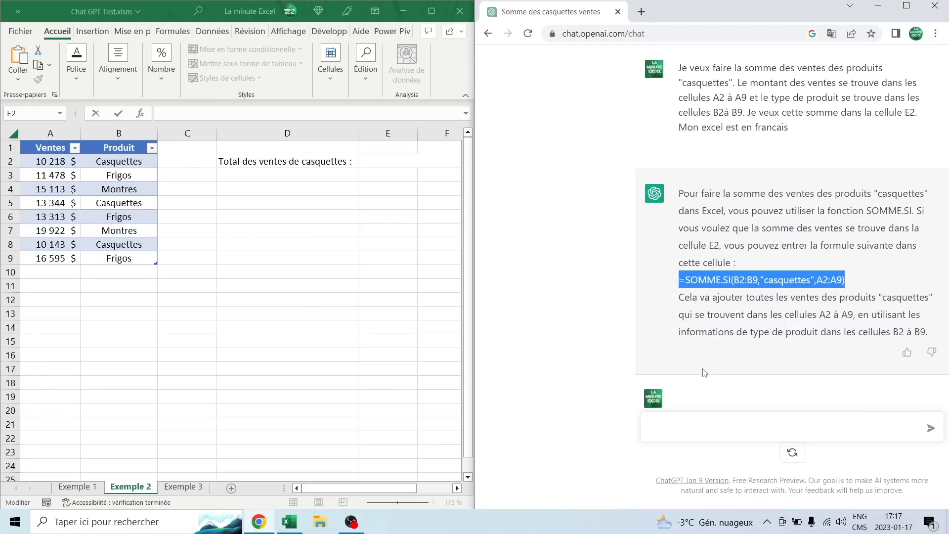
double_click(372, 161)
key("ctrl+v")
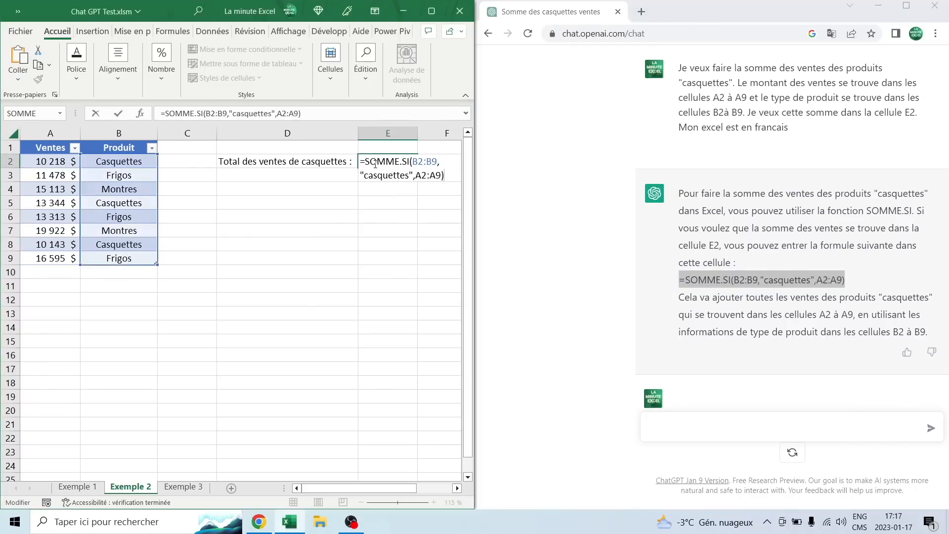
left_click(420, 163)
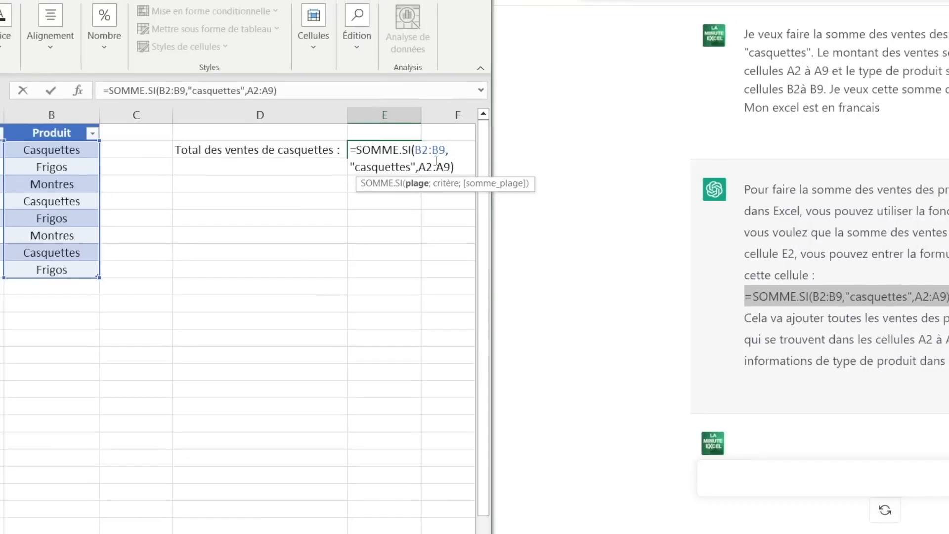
key("Return")
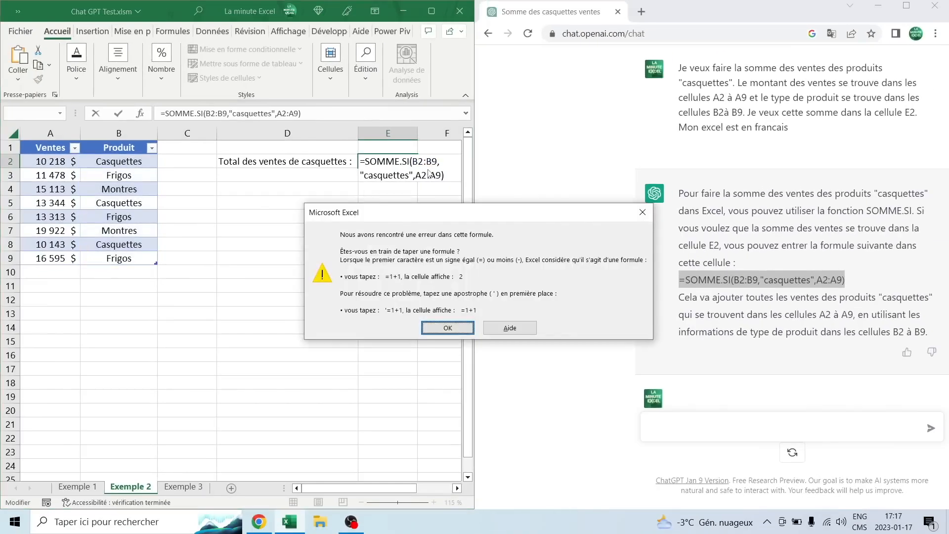
left_click(448, 329)
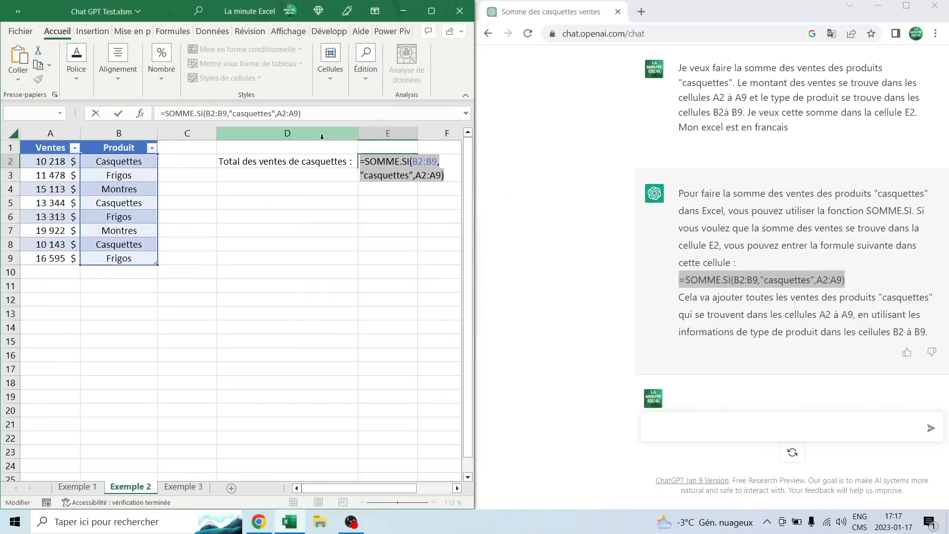
key("Escape")
Step: Tell ChatGPT in French that the formula does not work, probably because of the "," sign, and that this Excel uses ";"
left_click(659, 427)
type("la formule ne fonctionne pas")
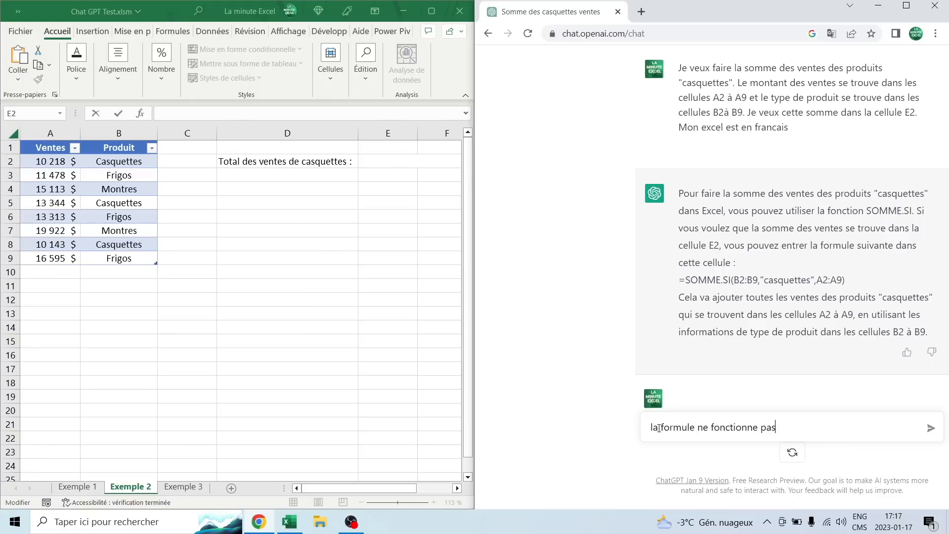
type(", je pense que cela vient de l'utilisa")
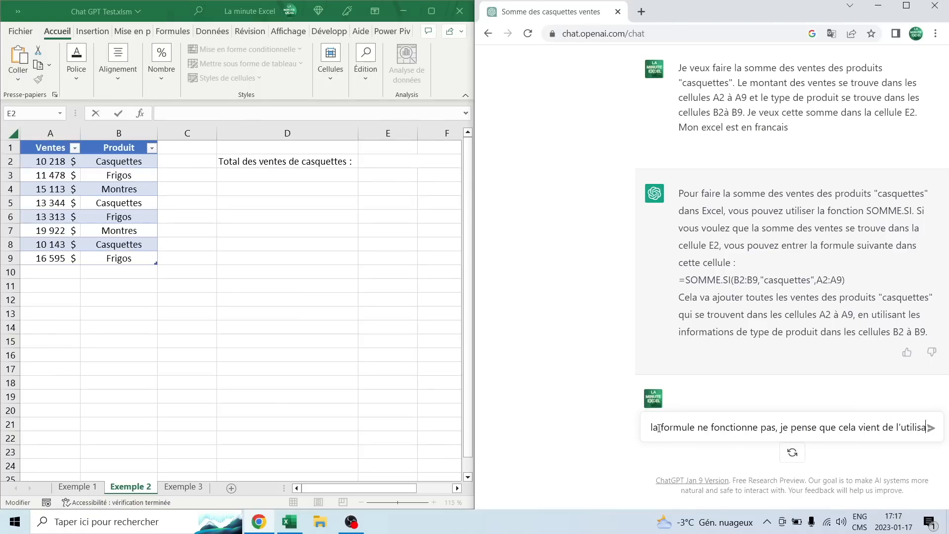
type("tion du signe , mon excel utilis")
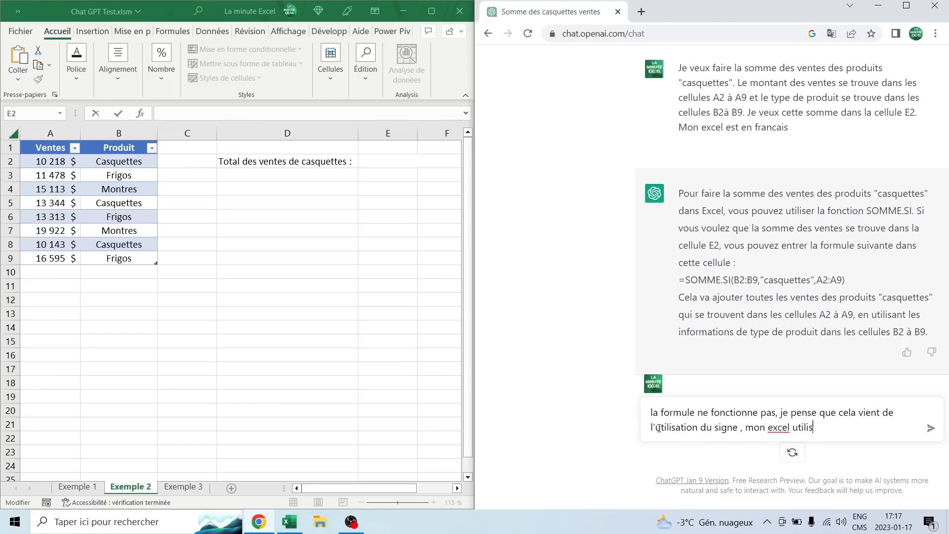
type("e le signe ;")
key("Return")
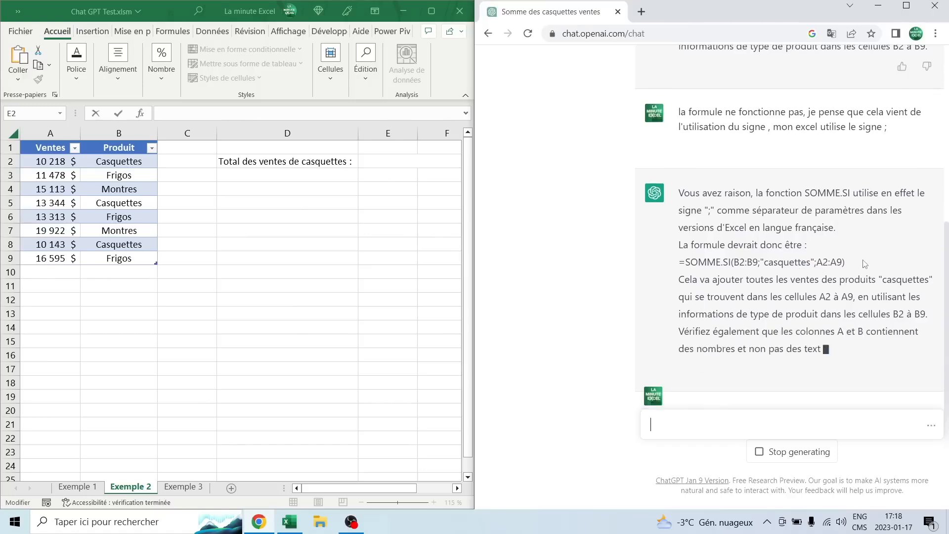
Step: Copy the corrected formula =SOMME.SI(B2:B9;"casquettes";A2:A9) into E2 and select the Casquettes sales in A2, A5 and A8 to check the total
left_click_drag(864, 264, 678, 262)
key("ctrl+c")
left_click(365, 159)
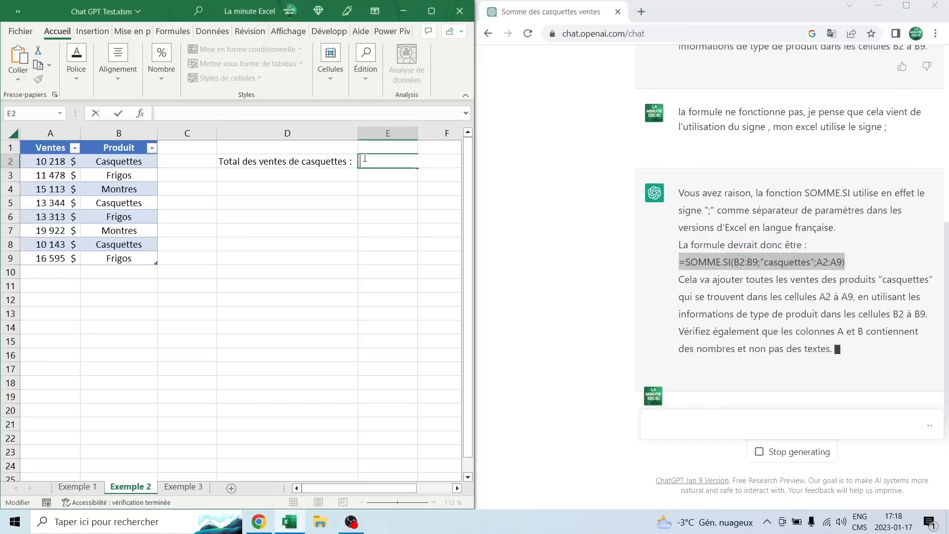
key("ctrl+v")
key("Return")
left_click(54, 161)
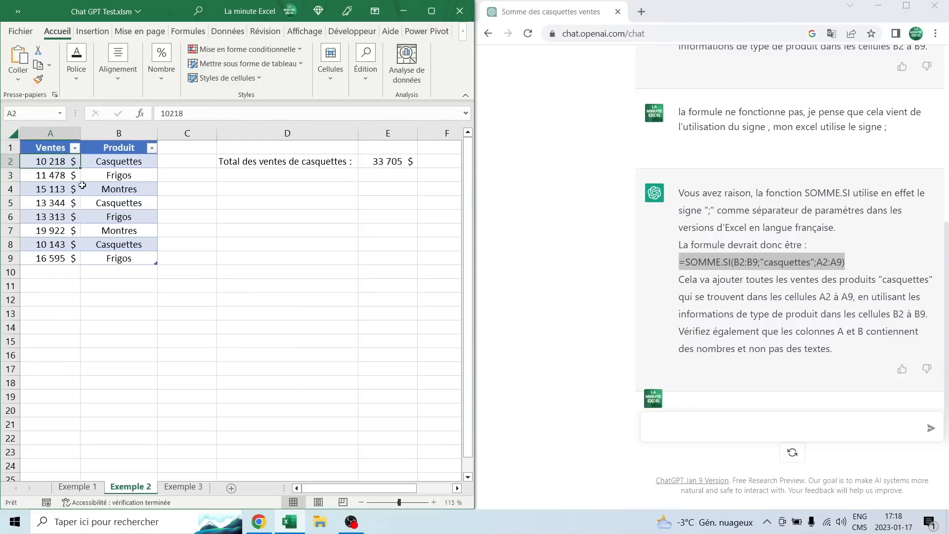
left_click(77, 202, "ctrl")
left_click(78, 243, "ctrl")
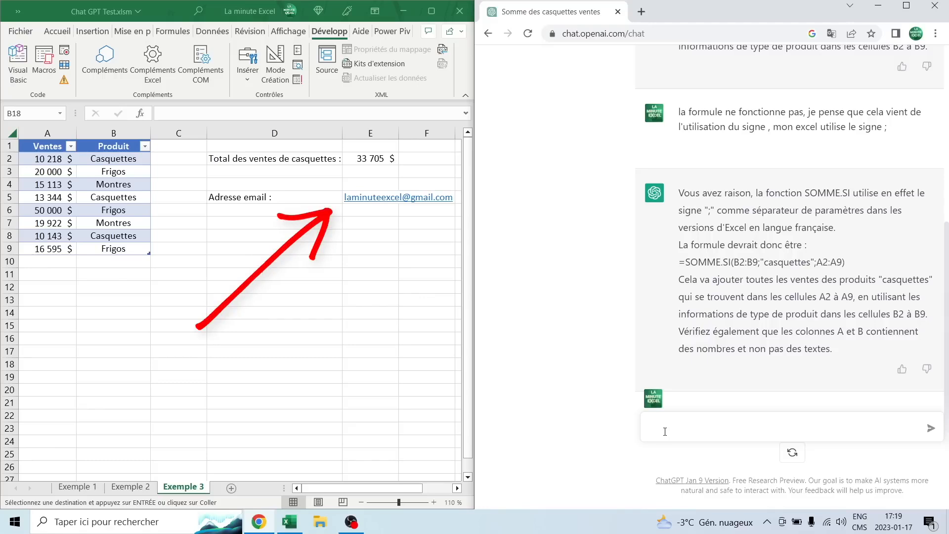
Step: Tell ChatGPT in French that an action needs to be automated with a macro
type("J'ai besoin d'automatiser une action")
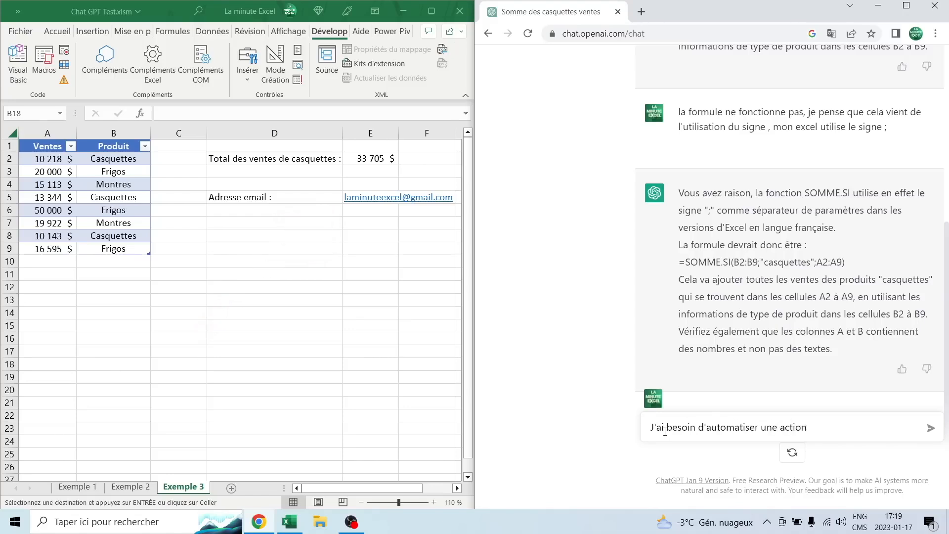
type(" avec une macro.")
key("Return")
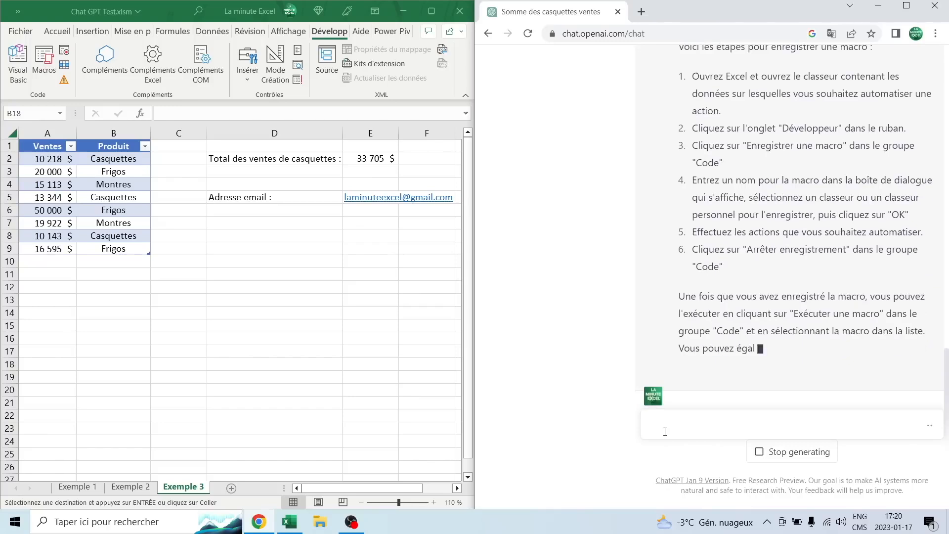
Step: Ask ChatGPT in French for code that automatically emails E2, the casquettes sales amount shown with $, to the address in E5
type("Peux tu me donner le code")
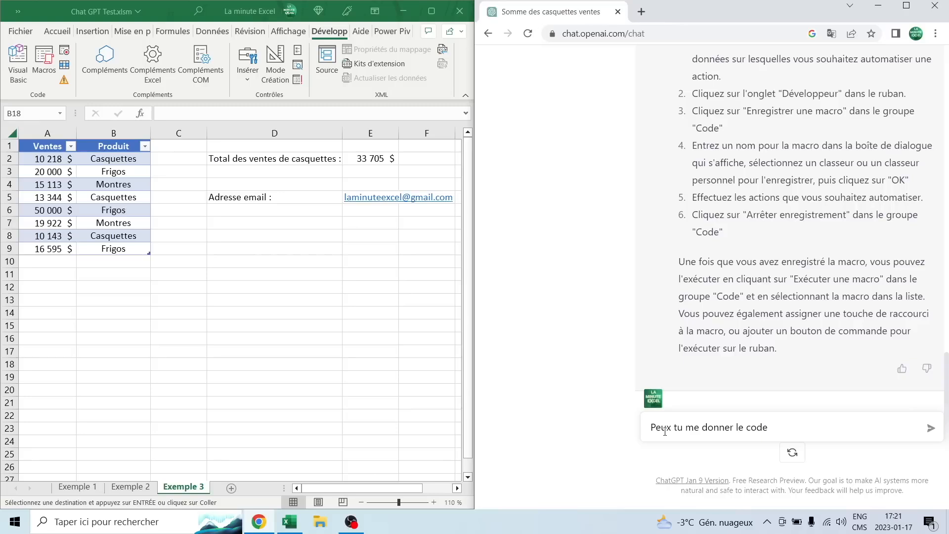
type(" pour envoyer automatiquement par email")
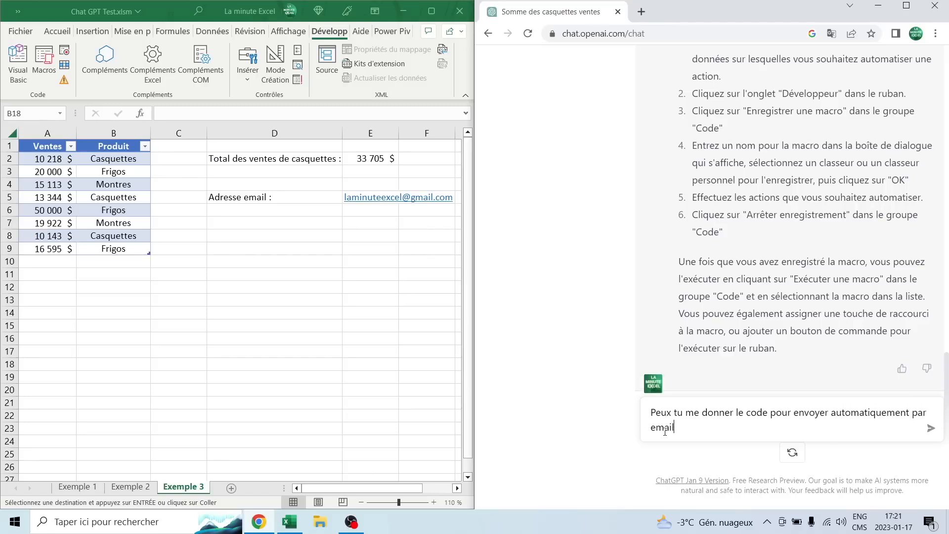
type(" la valeur de la cellule ")
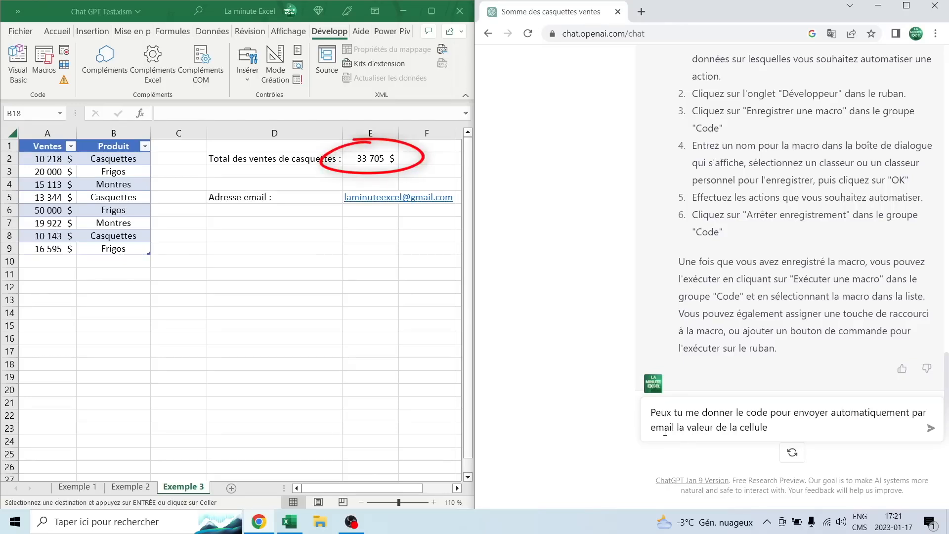
type("E2 à l'adresse contenu dans la ")
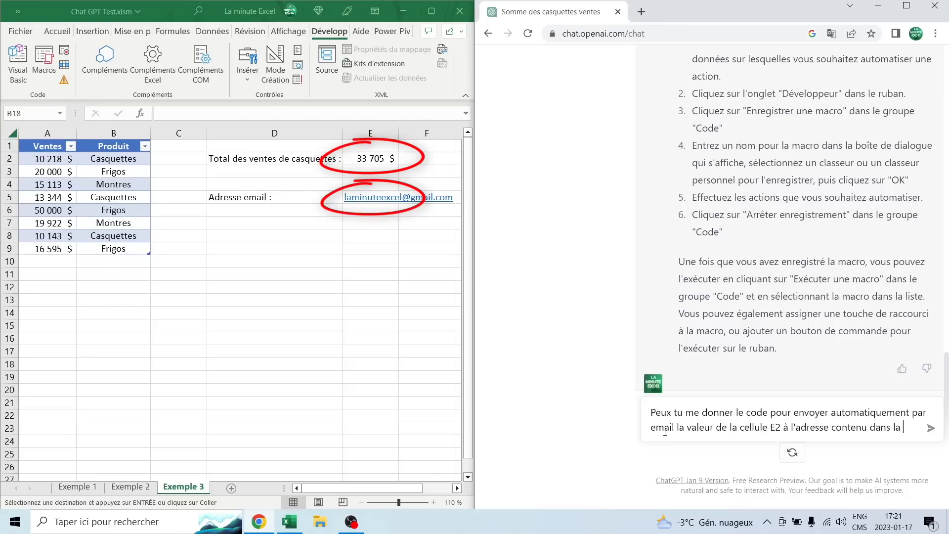
type("cellule E")
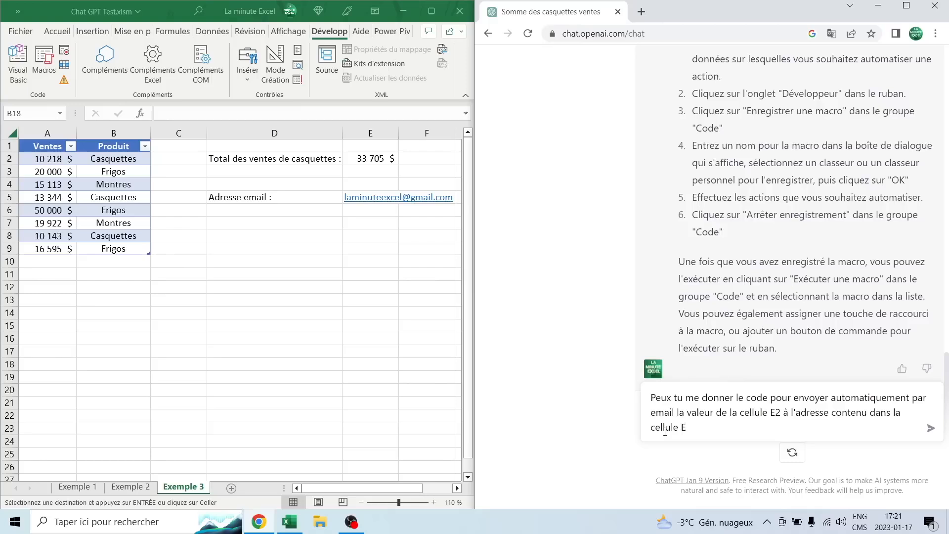
type("5. La cellule")
key("BackSpace")
key("BackSpace")
key("BackSpace")
key("BackSpace")
key("BackSpace")
key("BackSpace")
key("BackSpace")
key("BackSpace")
key("BackSpace")
key("BackSpace")
key("BackSpace")
type("Il s'agit du montant des ventes de casquettes , je veux afficher la valeur a")
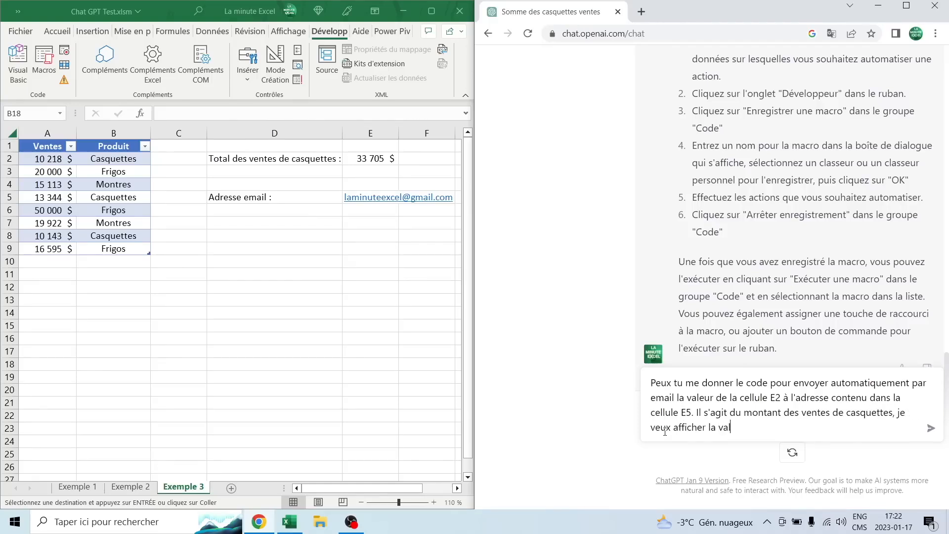
type("vec des $")
key("Return")
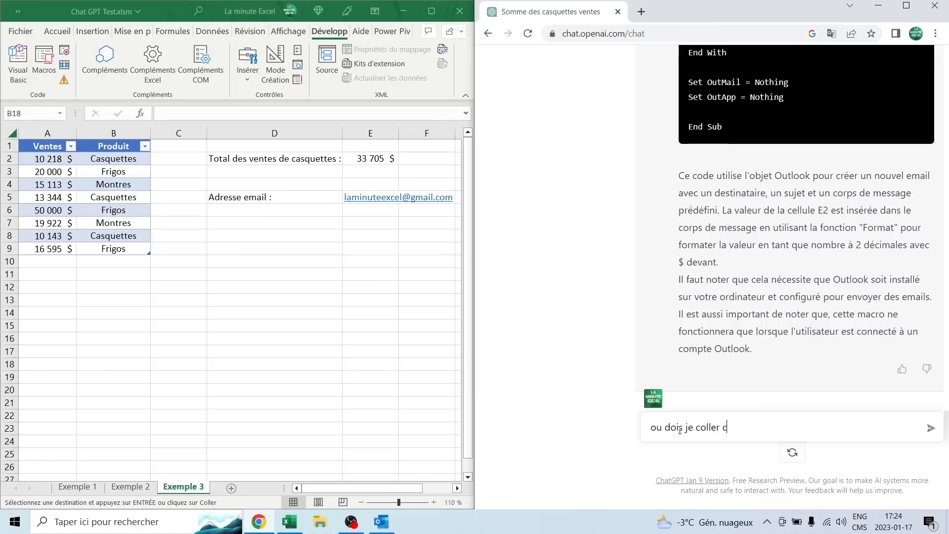
Step: Ask ChatGPT "ou dois je coller ce code?" and insert a new module in the workbook's VBA project
key("Return")
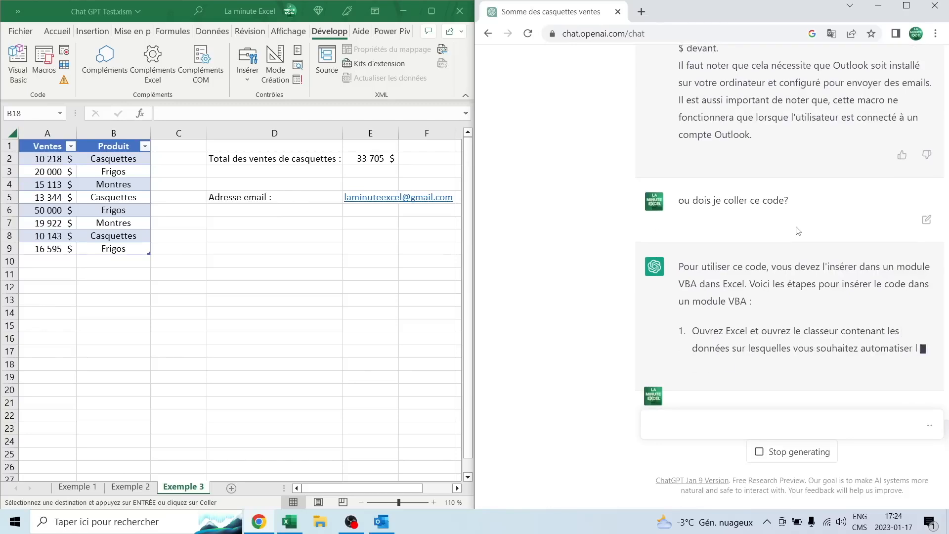
left_click(58, 32)
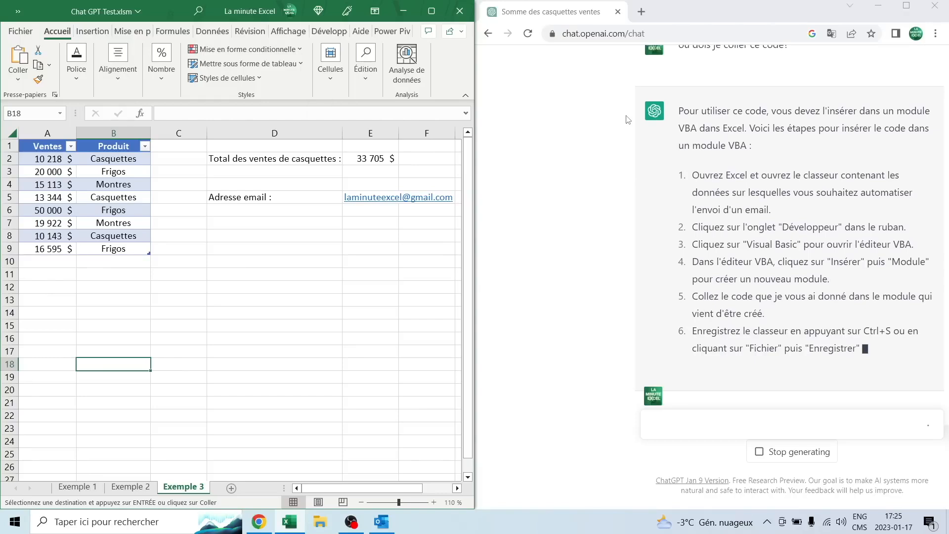
left_click(327, 31)
left_click(16, 64)
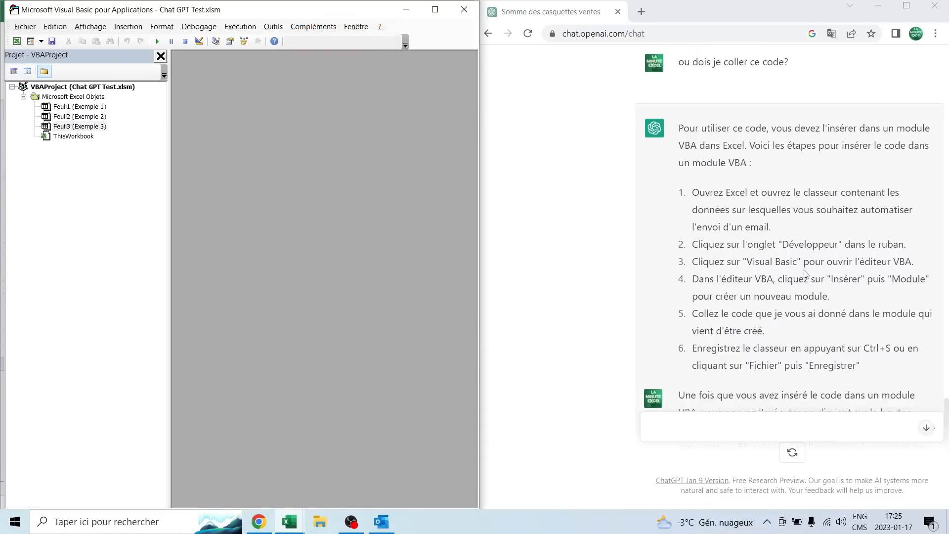
left_click(129, 26)
left_click(141, 67)
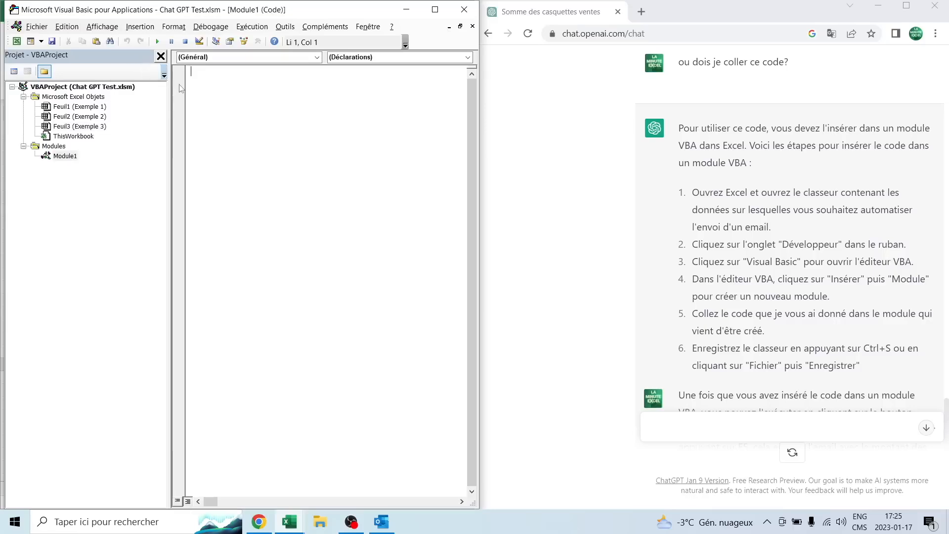
Step: Copy ChatGPT's Envoyer_Email code into the empty VBA module and close the Visual Basic editor
scroll(771, 223, "up", 10)
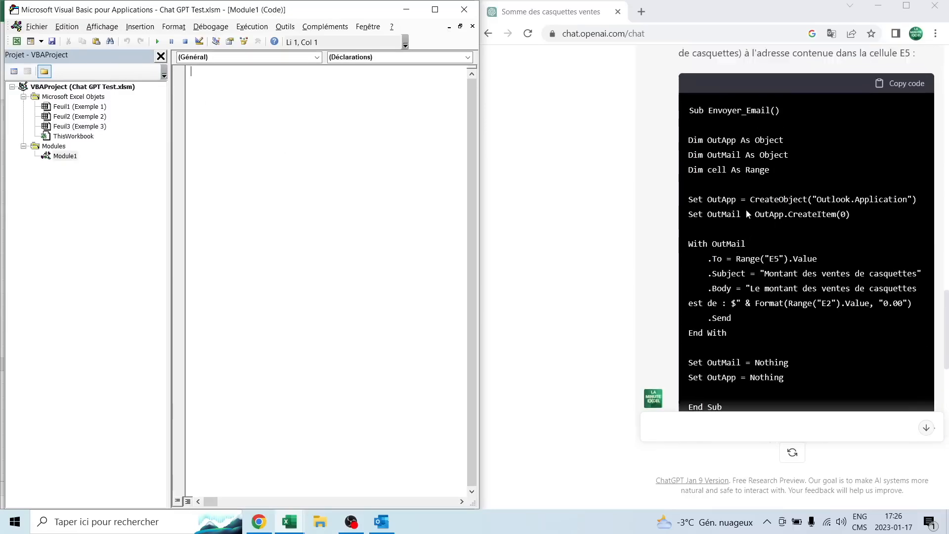
left_click(907, 193)
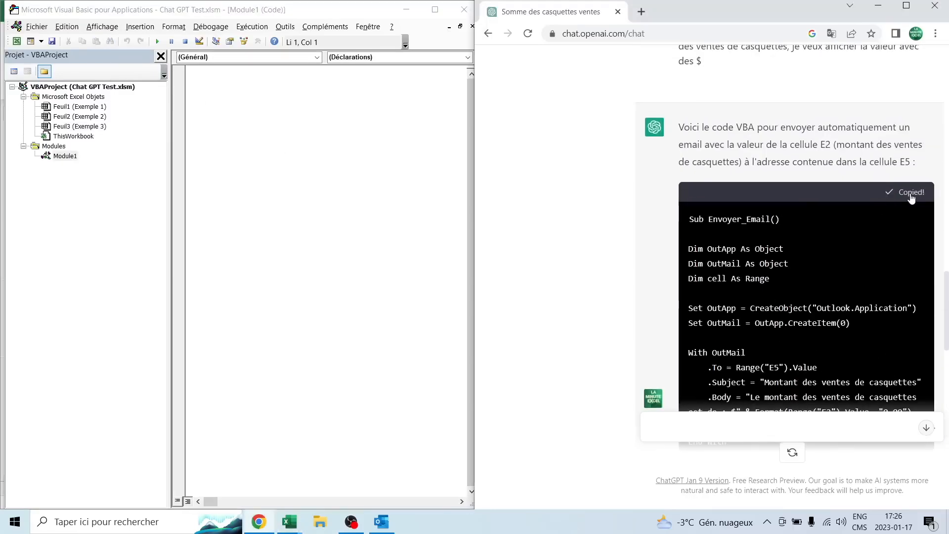
left_click(216, 81)
key("ctrl+v")
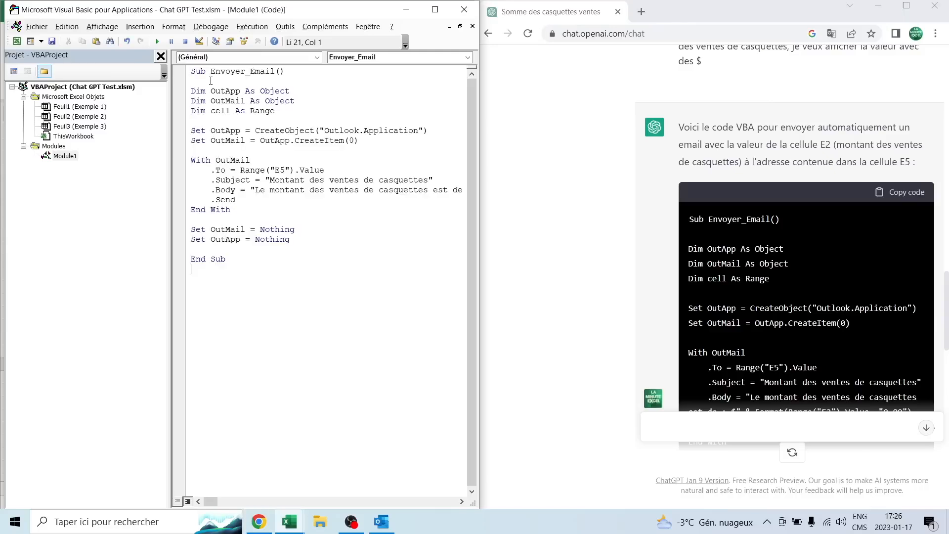
left_click(465, 17)
Step: Run the Envoyer_Email macro and read the "Montant des ventes de casquettes" message received in Outlook
scroll(727, 247, "down", 10)
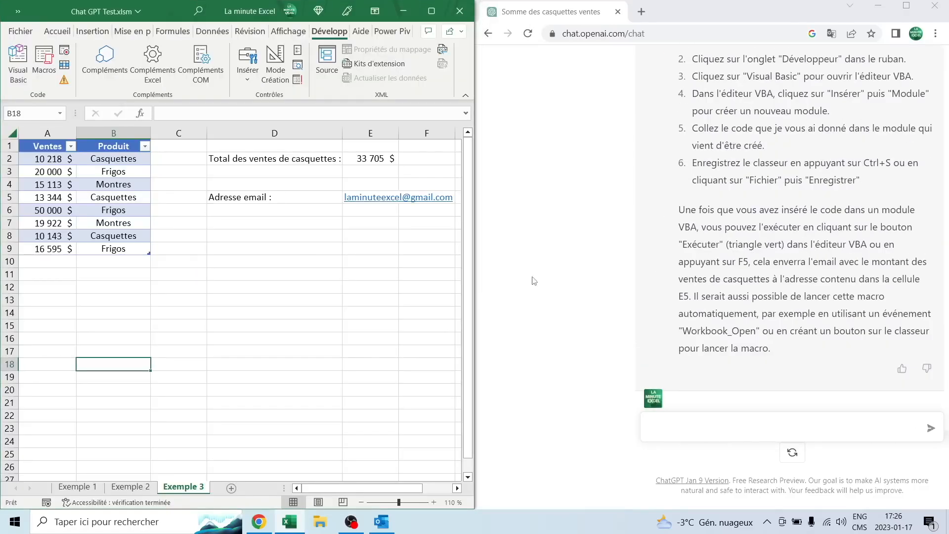
left_click(54, 65)
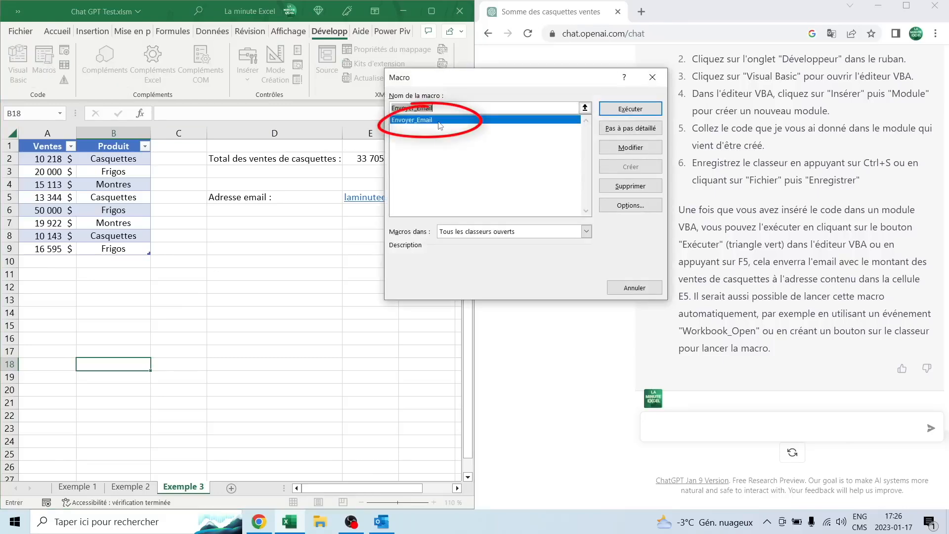
left_click(630, 109)
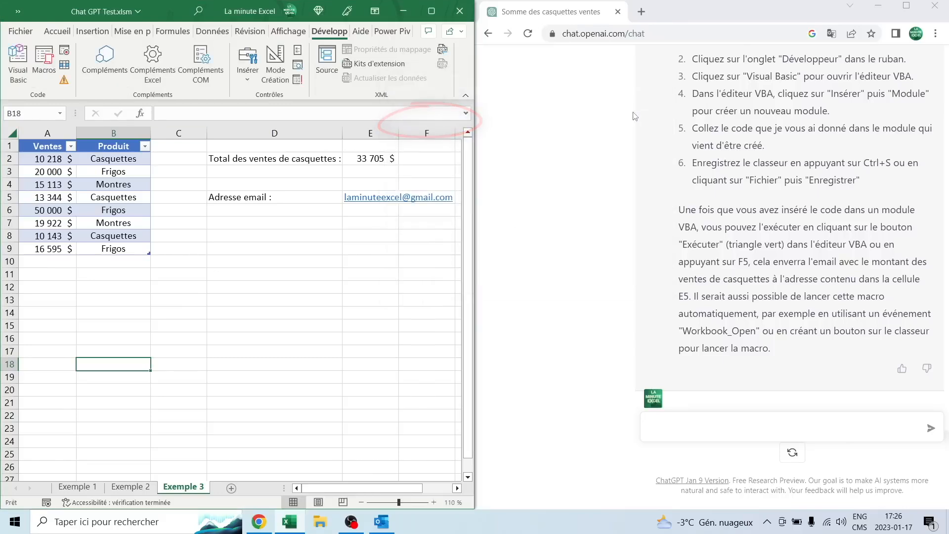
left_click(378, 527)
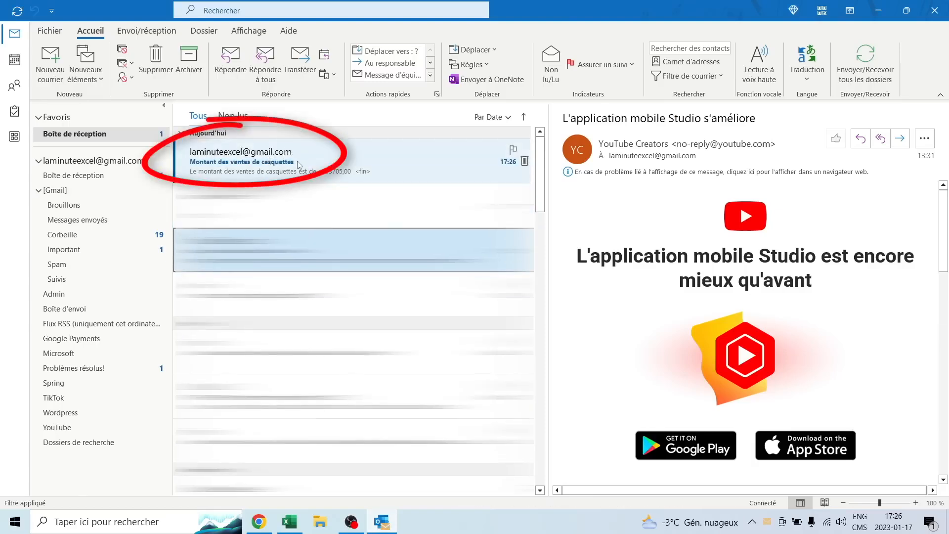
left_click(298, 164)
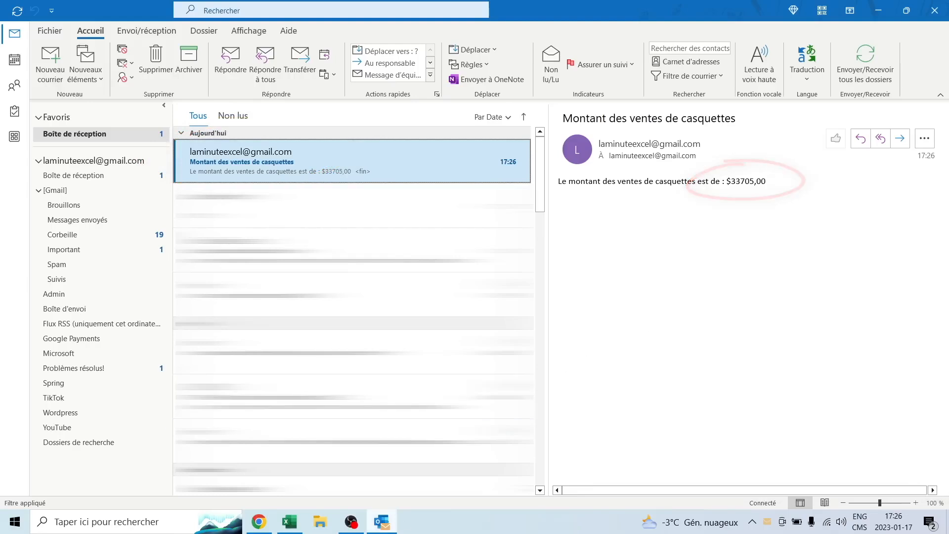
left_click(379, 526)
Step: Set the first Casquettes sale in A2 to 70 000 and select E2 to check the total
left_click(275, 261)
left_click(268, 237)
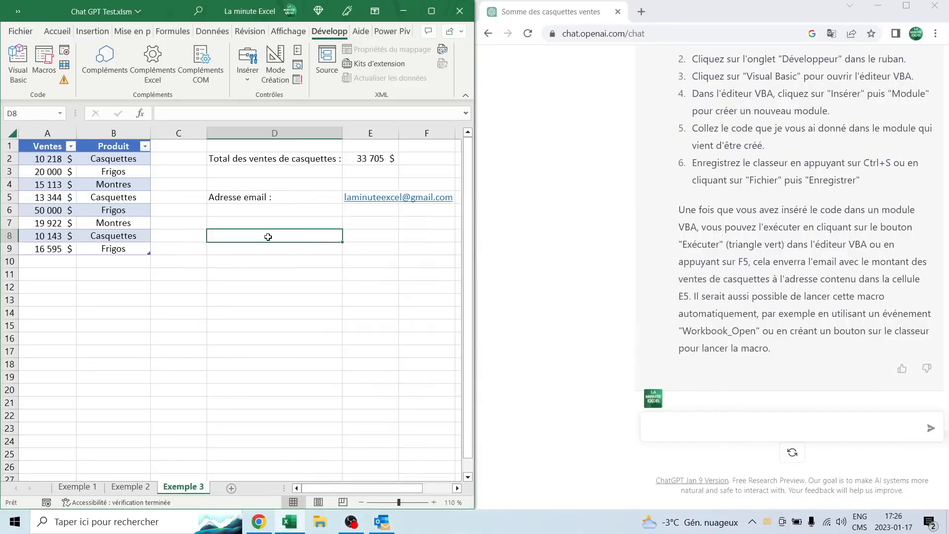
left_click(73, 174)
left_click(57, 159)
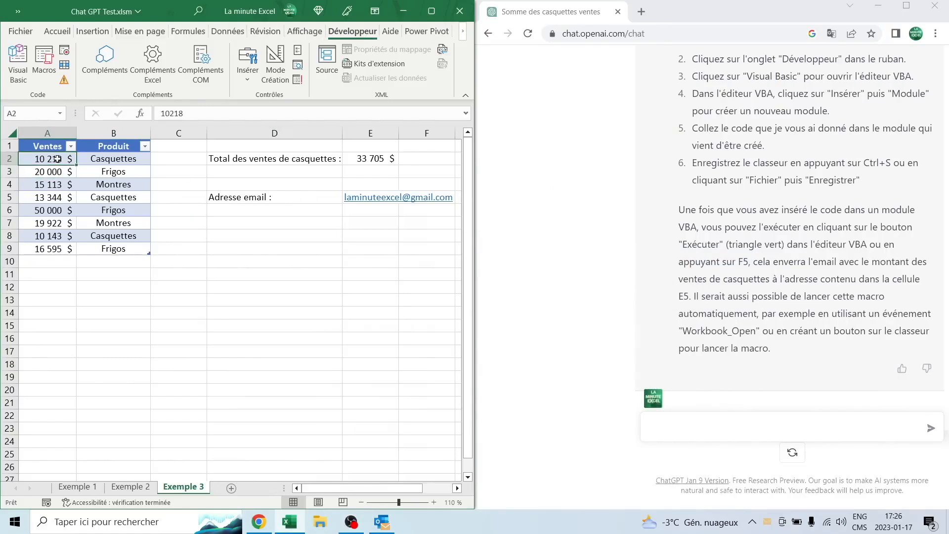
type("70 000")
key("Return")
left_click(374, 159)
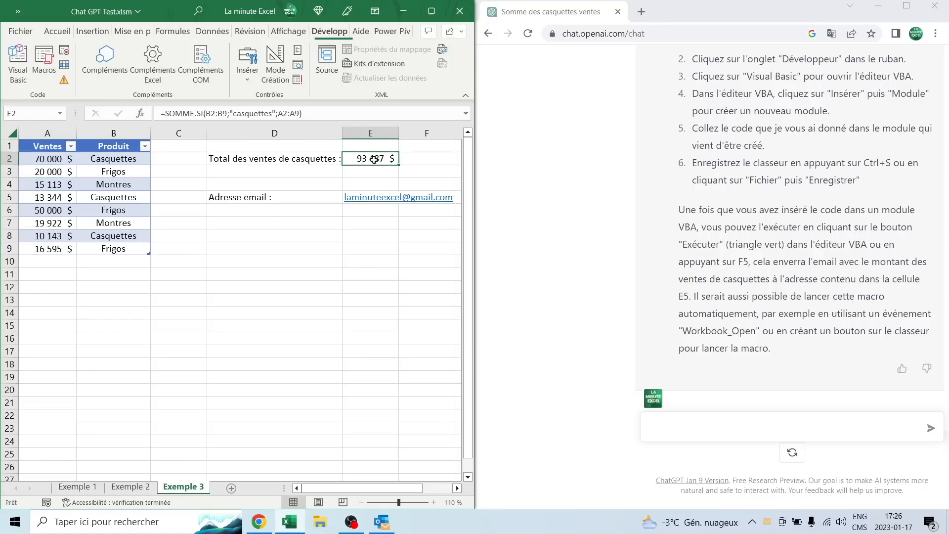
Step: Run Envoyer_Email again with the changed total, read the newest message in Outlook and dismiss its notification
left_click(44, 64)
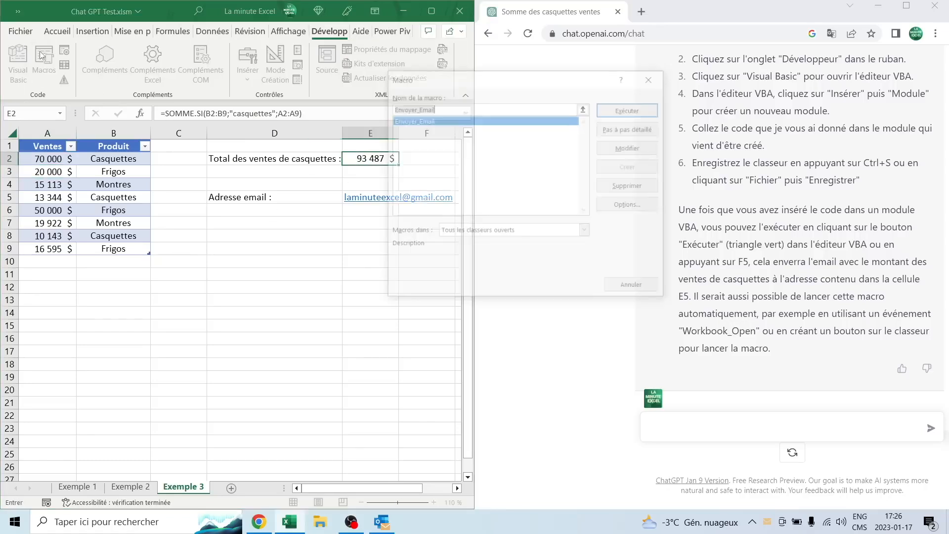
left_click(631, 109)
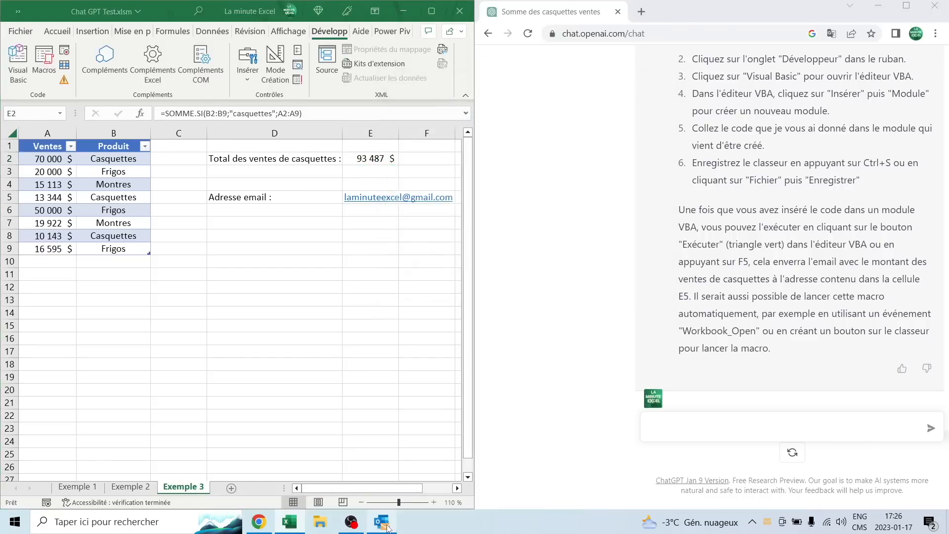
left_click(382, 522)
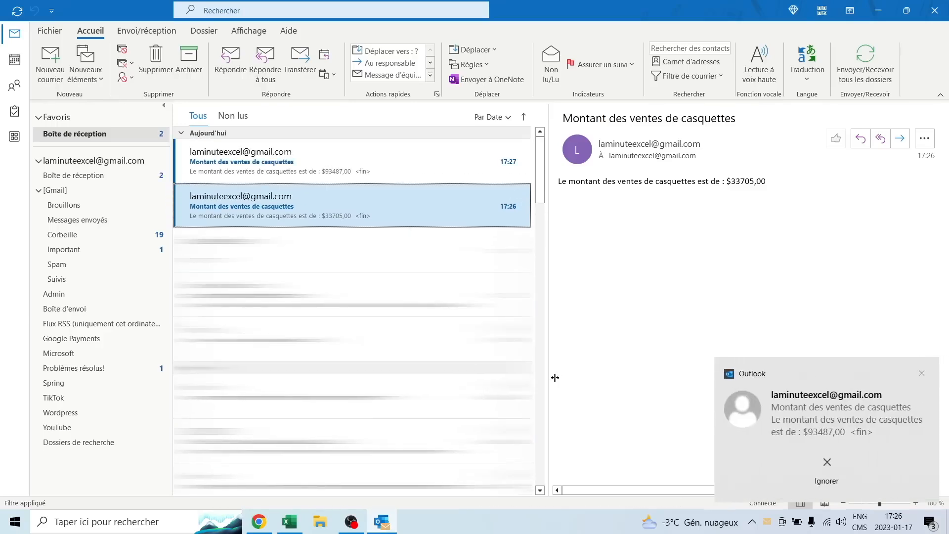
left_click(384, 170)
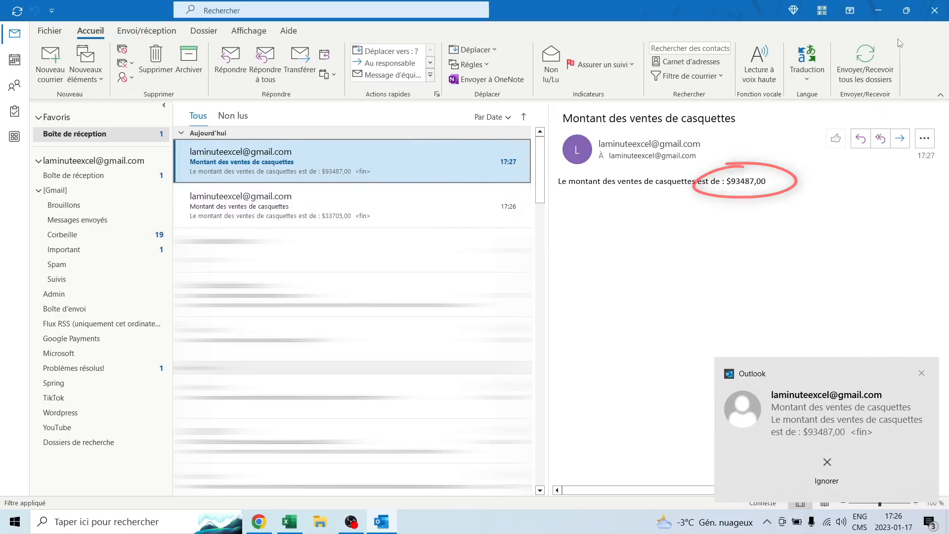
left_click(883, 12)
left_click(585, 322)
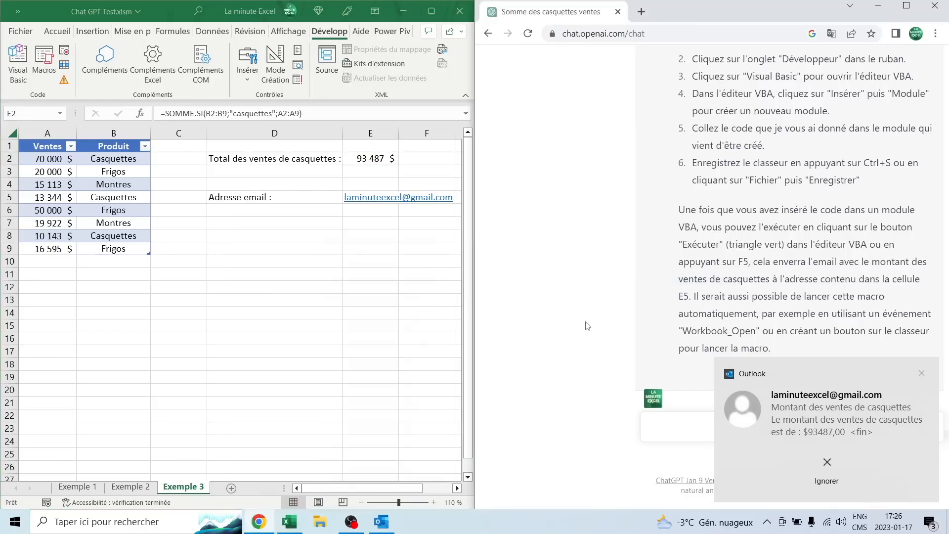
left_click(922, 373)
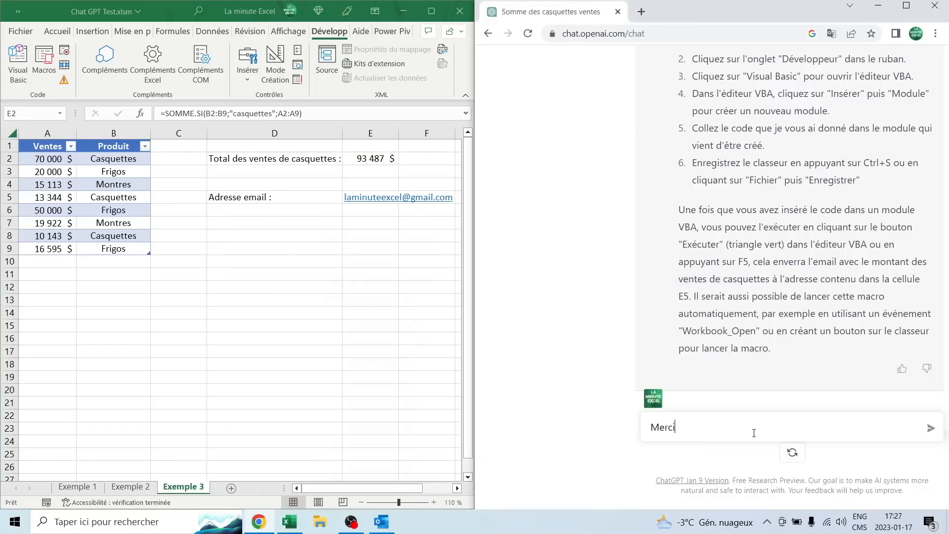
Step: Thank ChatGPT with "Merci!" and request in French a conclusion for a YouTube video on how ChatGPT can help with Excel
key("Return")
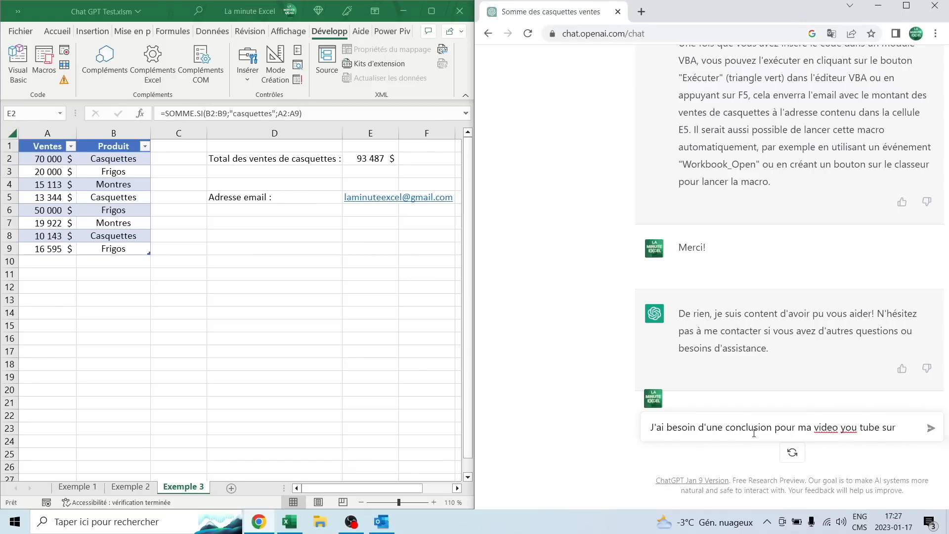
type("comment chat GPT peut aider avec Excel")
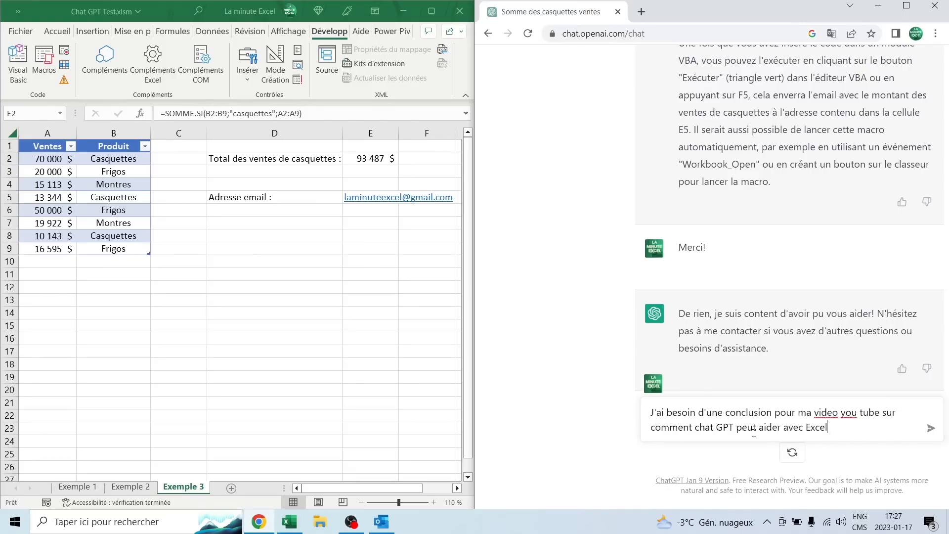
key("Return")
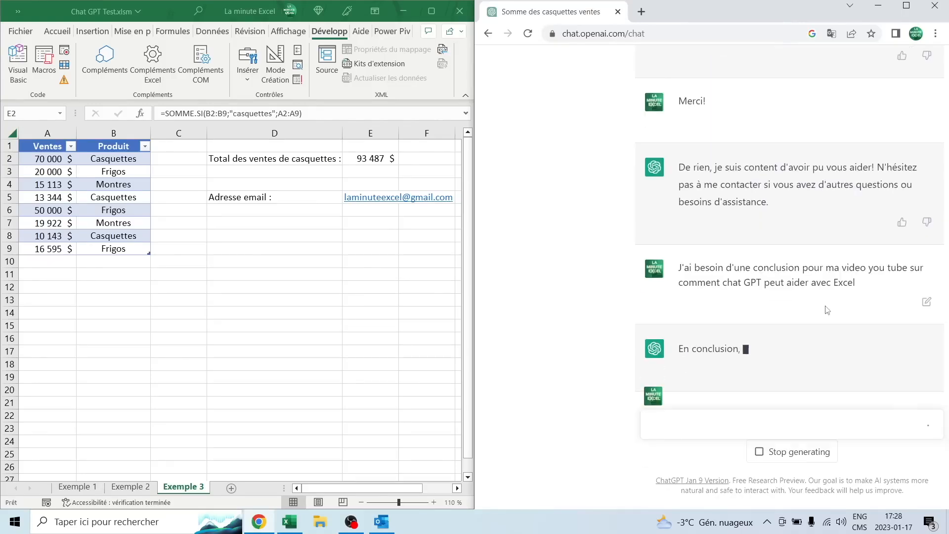